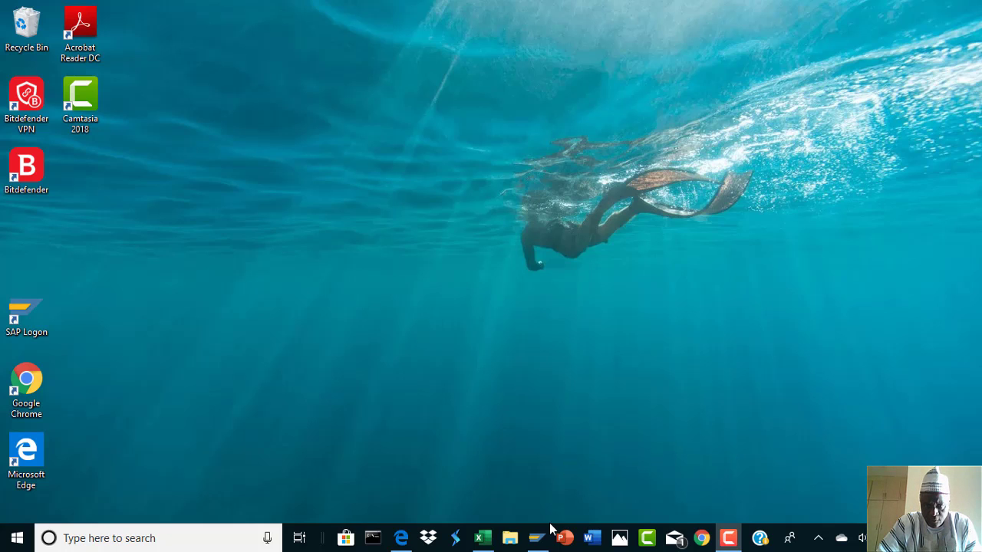
Step: Switch to SAP Logon, open the IdesRemote ECC connection and minimize the logon window
click(536, 542)
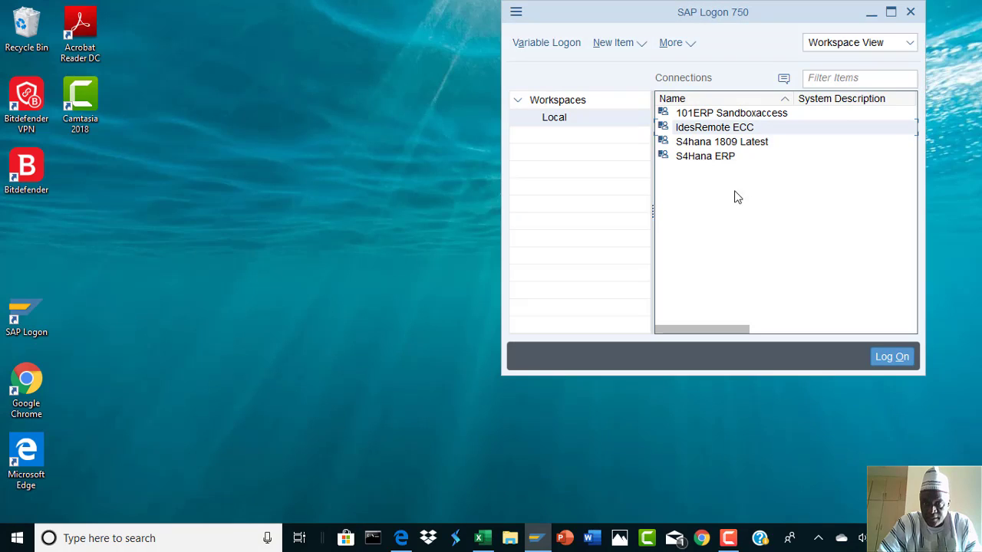
double_click(699, 128)
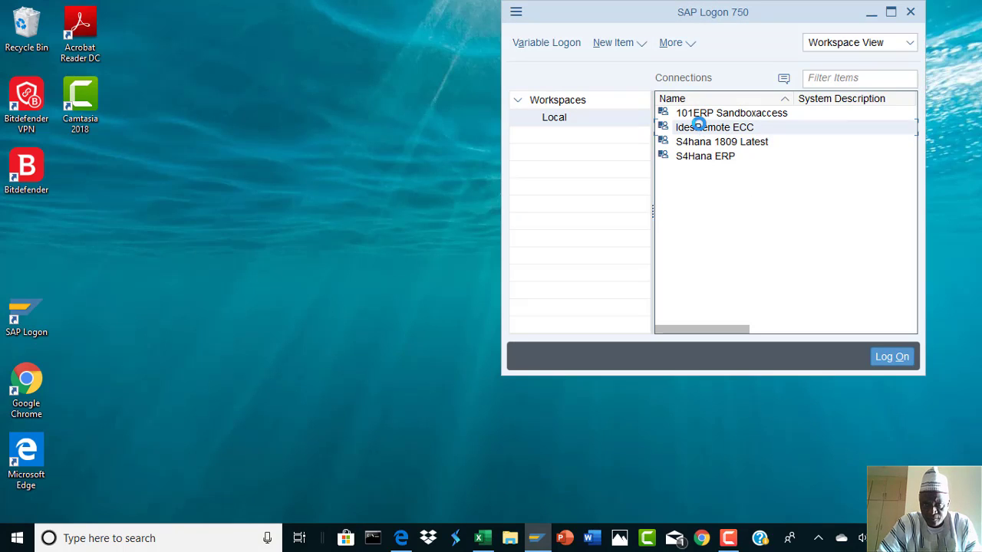
click(868, 10)
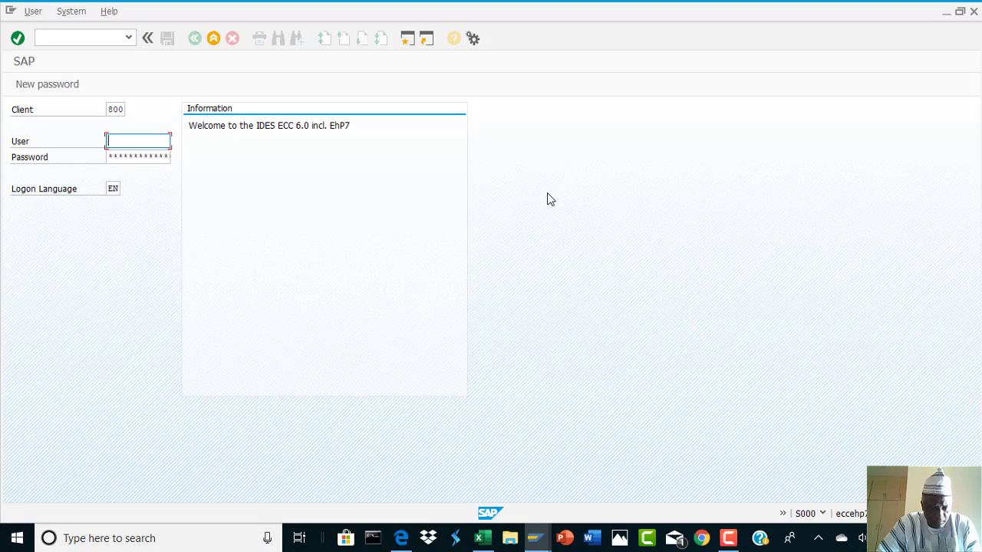
Step: Log on to the IDES ECC system by entering the user ID and the account password
text(e)
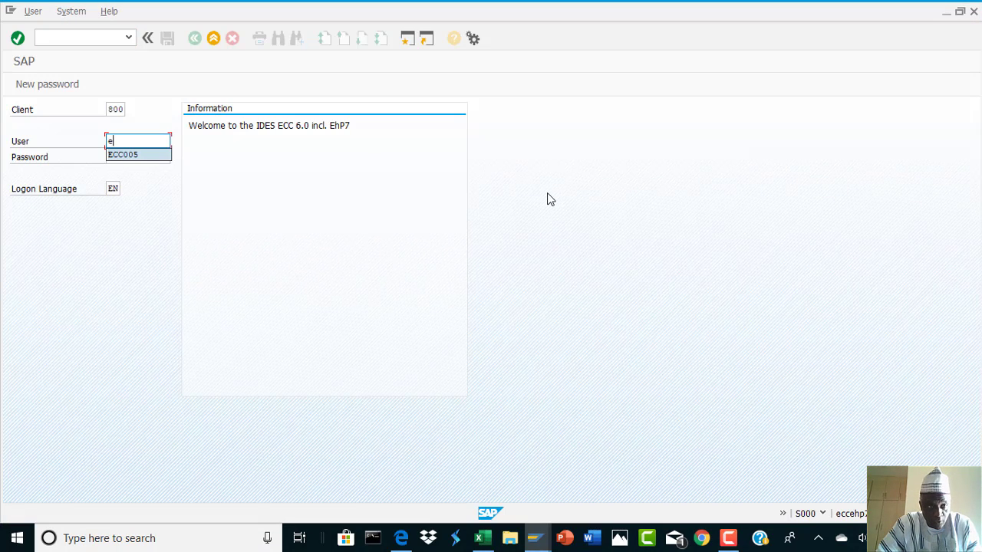
key(Down)
key(Tab)
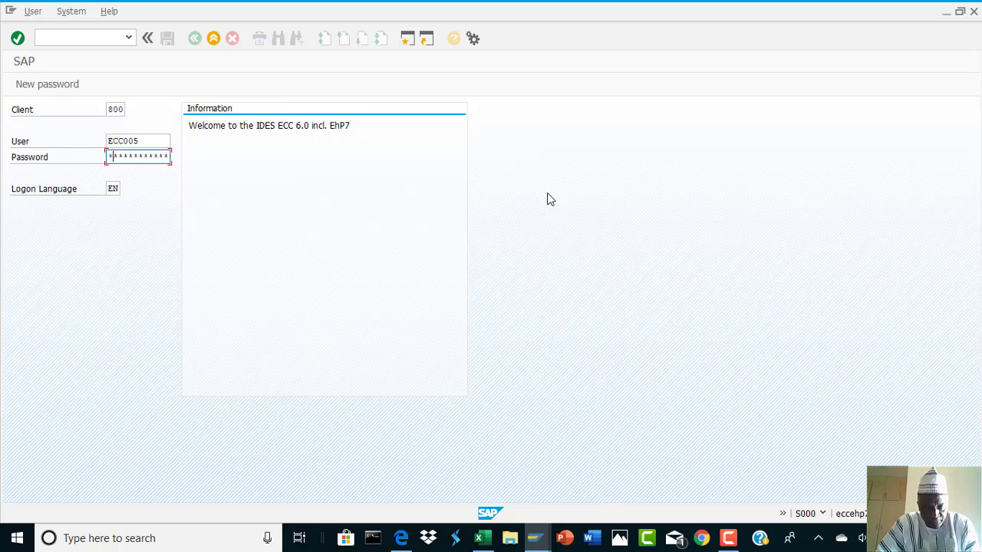
text(*******)
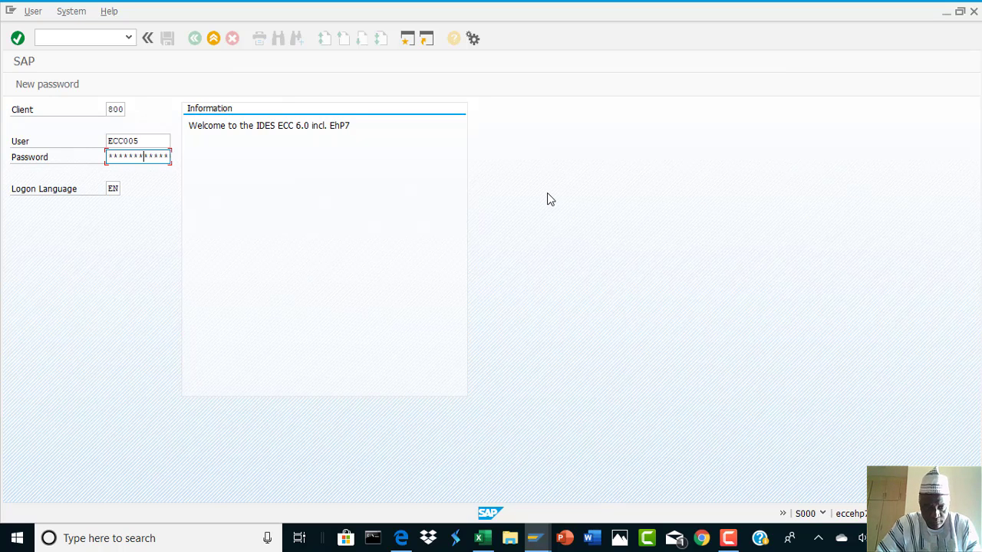
text(*)
key(Return)
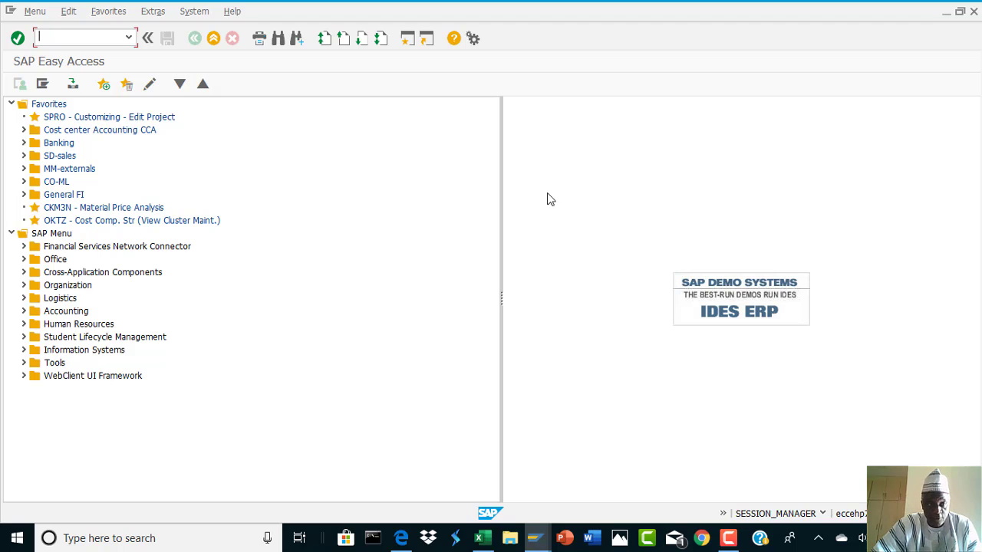
Step: Open KP04 - Set Planner Profile from the Cost center Accounting CCA favorites and confirm Z16ALL as the planner profile
click(24, 130)
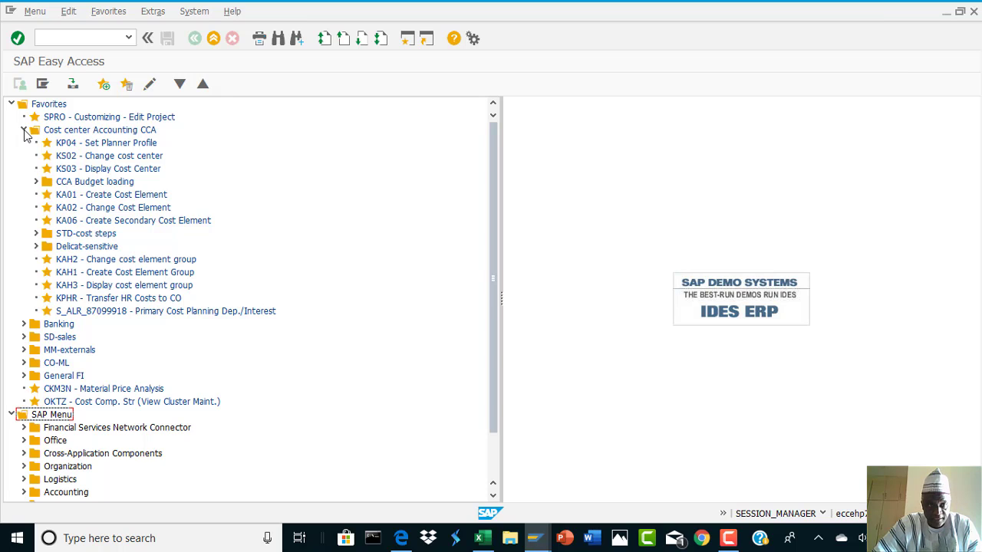
double_click(64, 145)
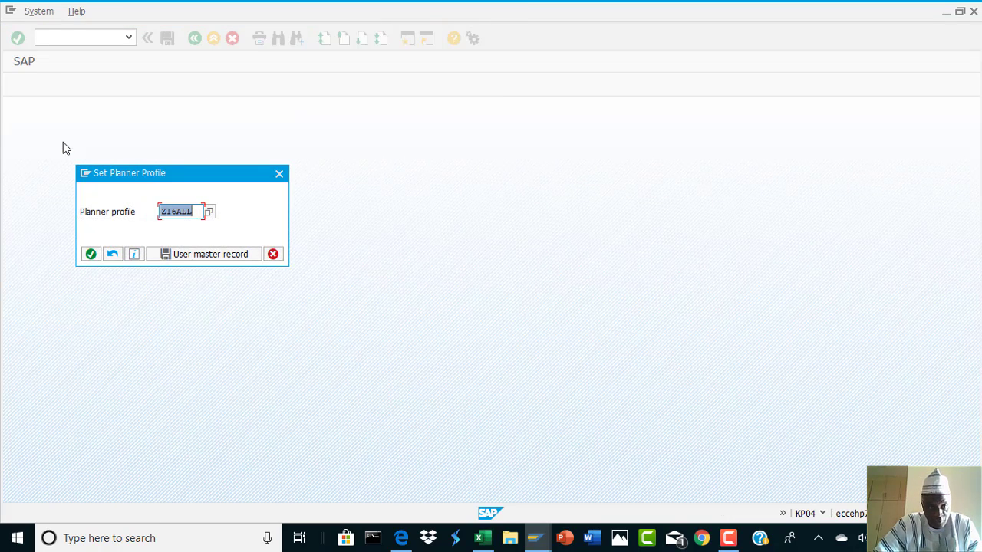
click(192, 211)
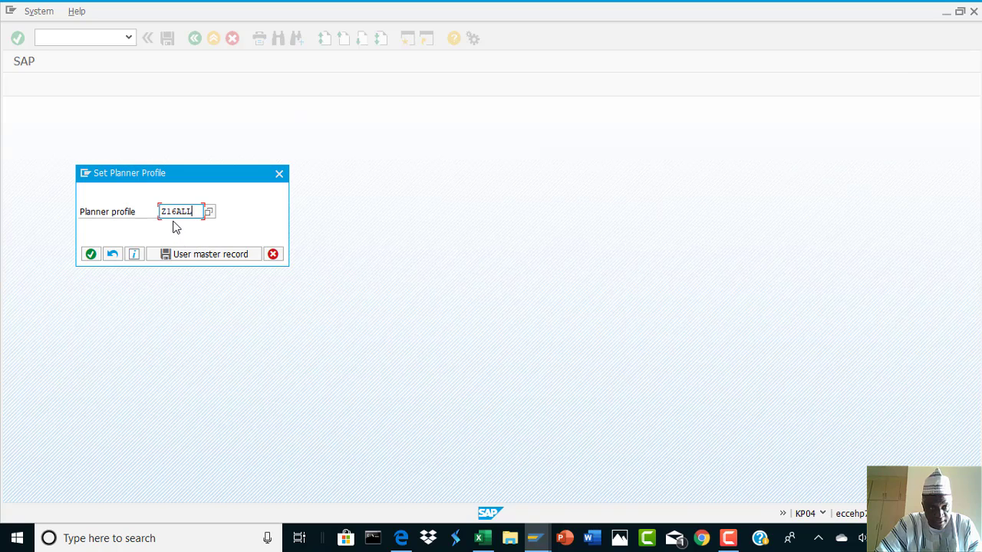
click(90, 255)
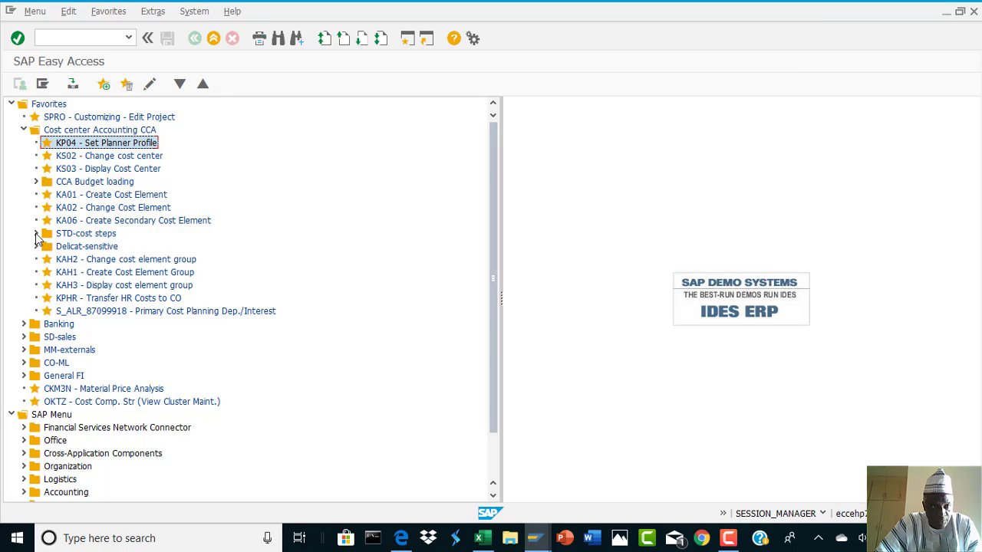
Step: Open KP06 - Change CElem/Activity Input Planning from CCA Budget loading and enter version 0, periods 9 to 12 and fiscal year 2019
click(36, 182)
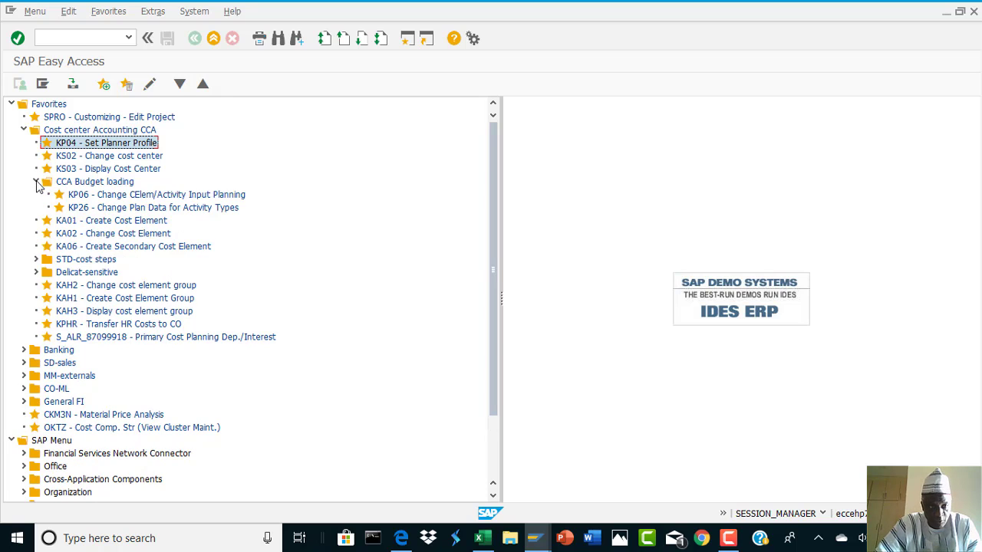
double_click(82, 196)
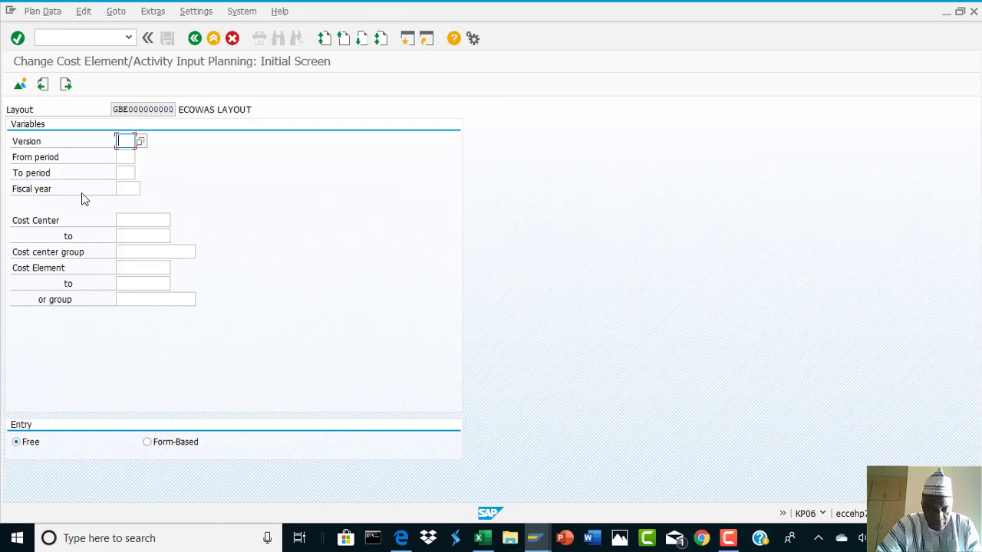
text(0)
key(Tab)
text(9)
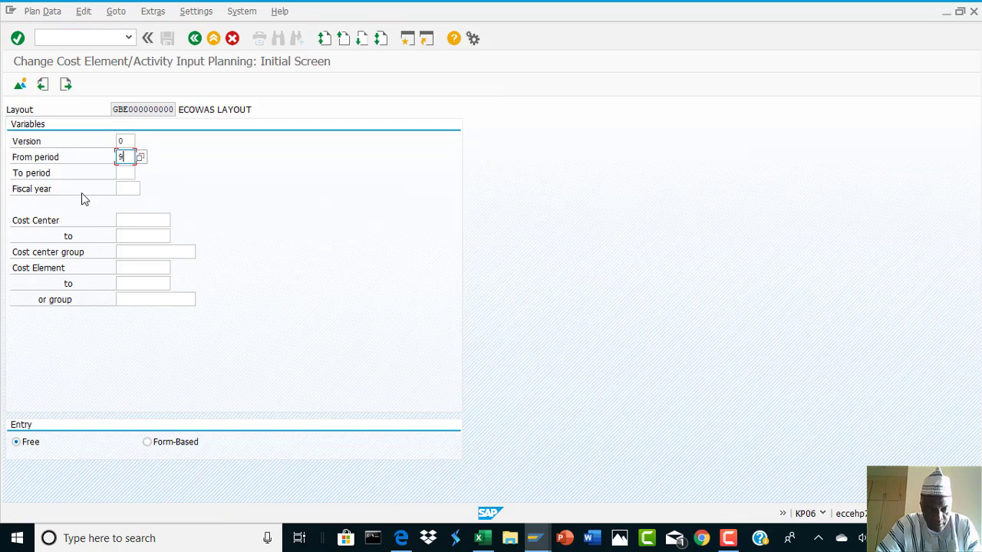
key(Tab)
text(12)
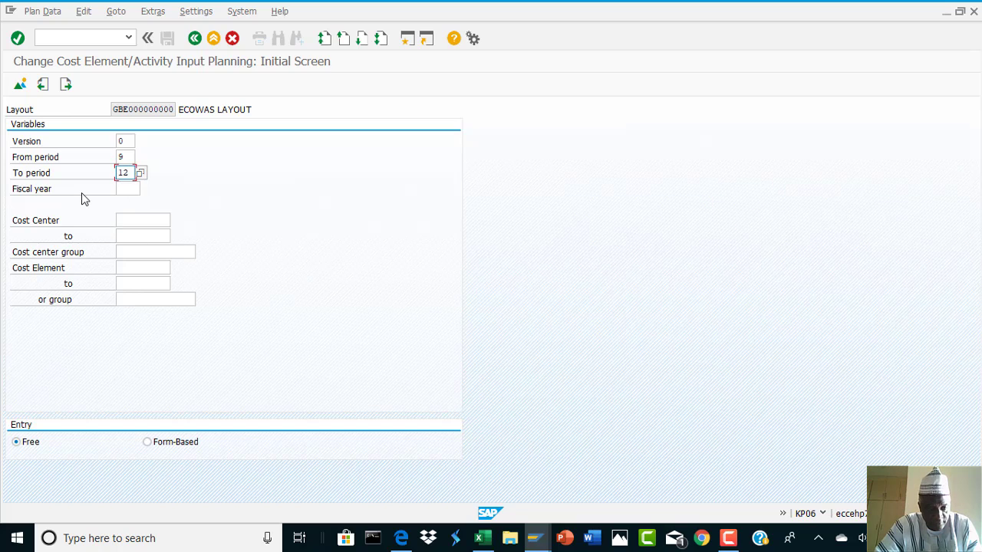
key(Tab)
text(2)
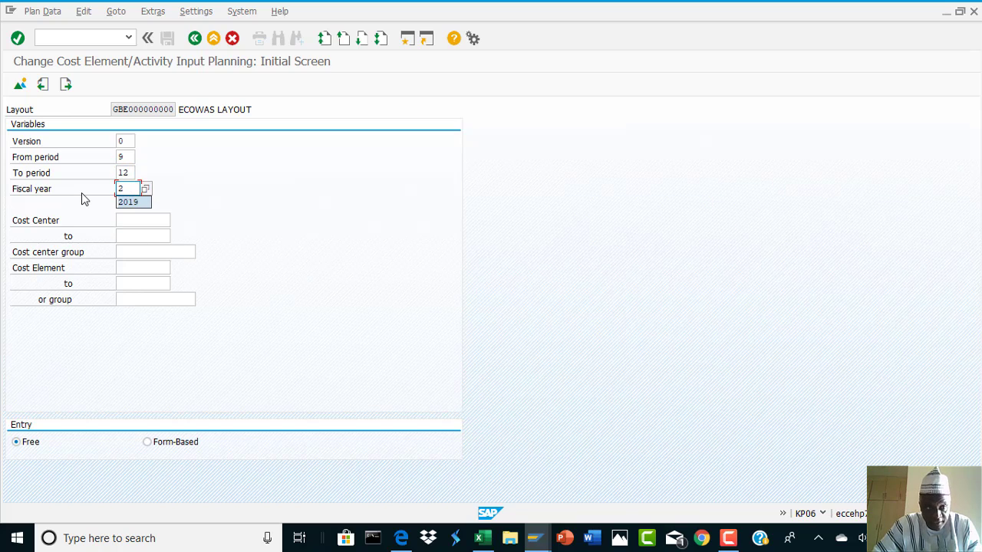
text(019)
key(Tab)
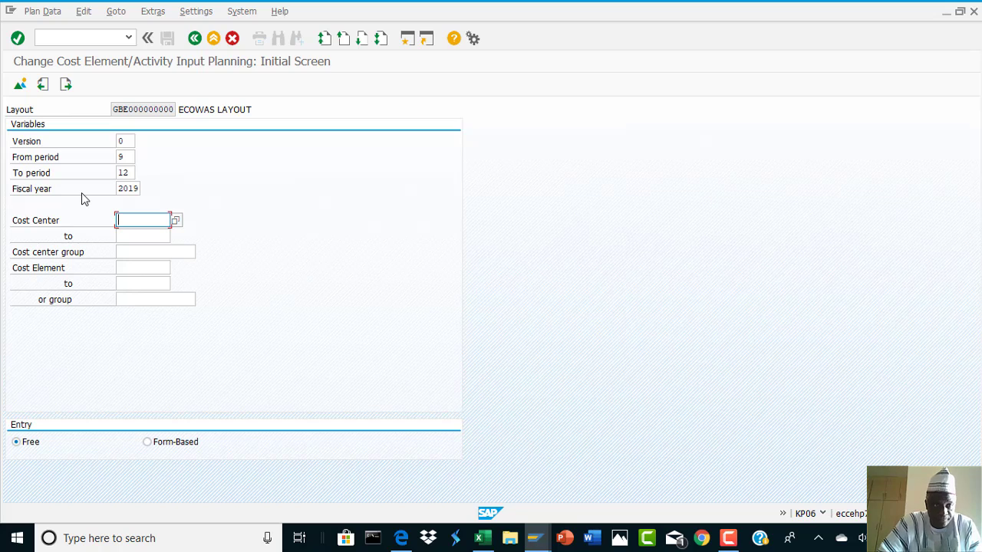
Step: Open the Excel Planning upload for the cost element planning data
click(152, 14)
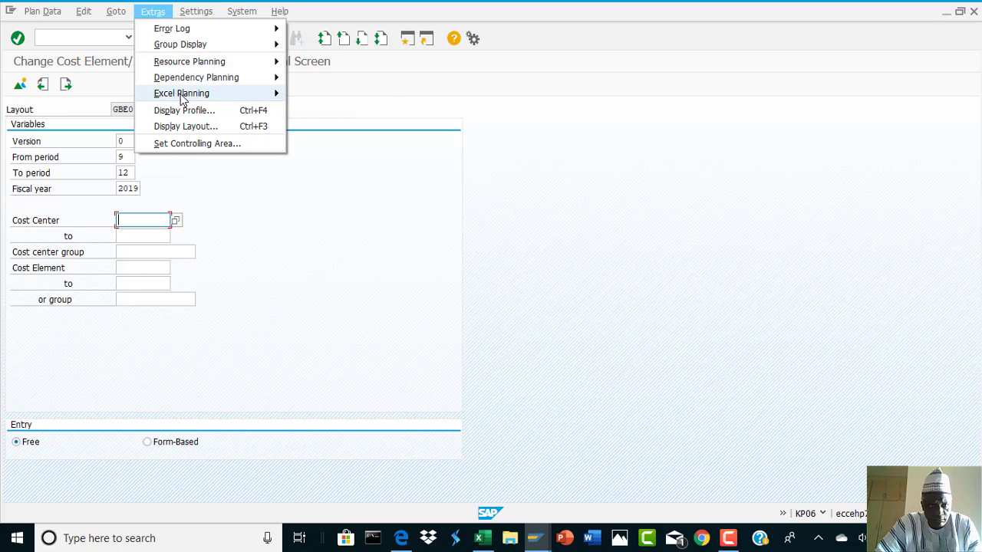
mouse_move(186, 100)
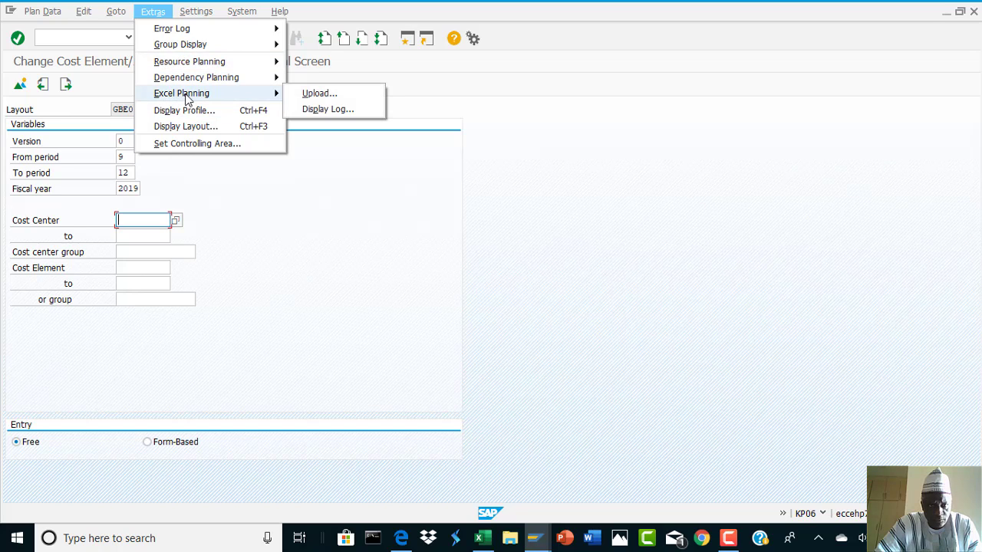
click(316, 93)
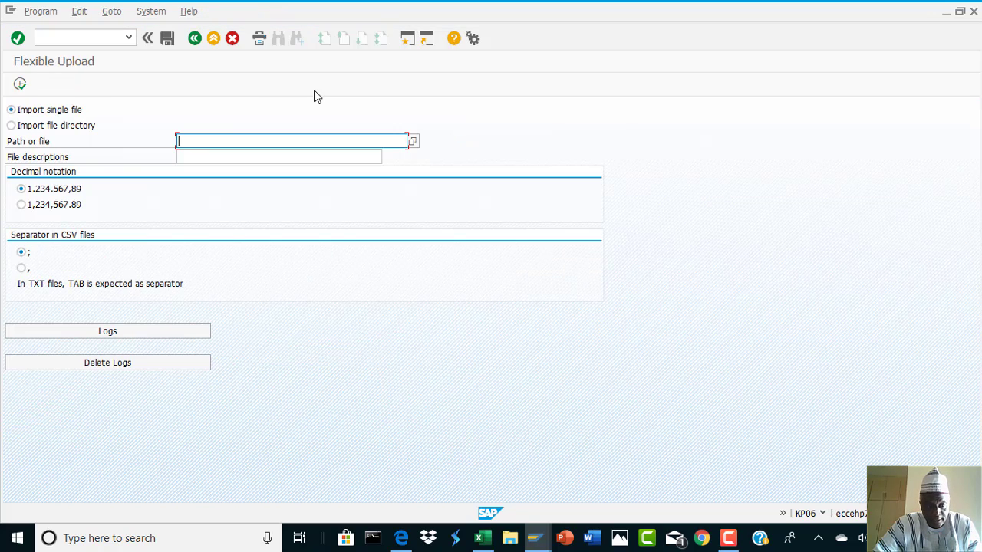
Step: Filter the file selection to CSV files and choose 1617_kp06.csv from Documents as the single file to import
click(413, 143)
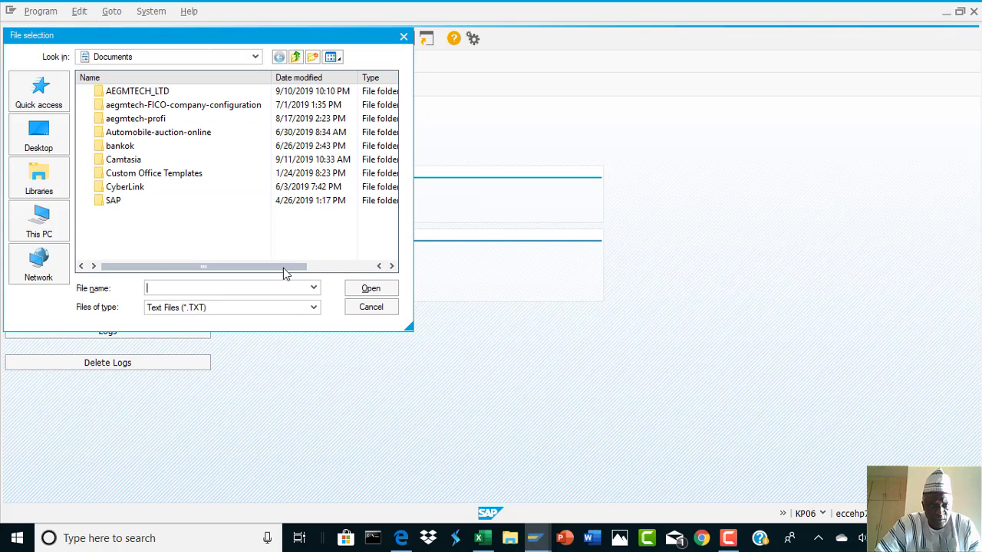
click(307, 308)
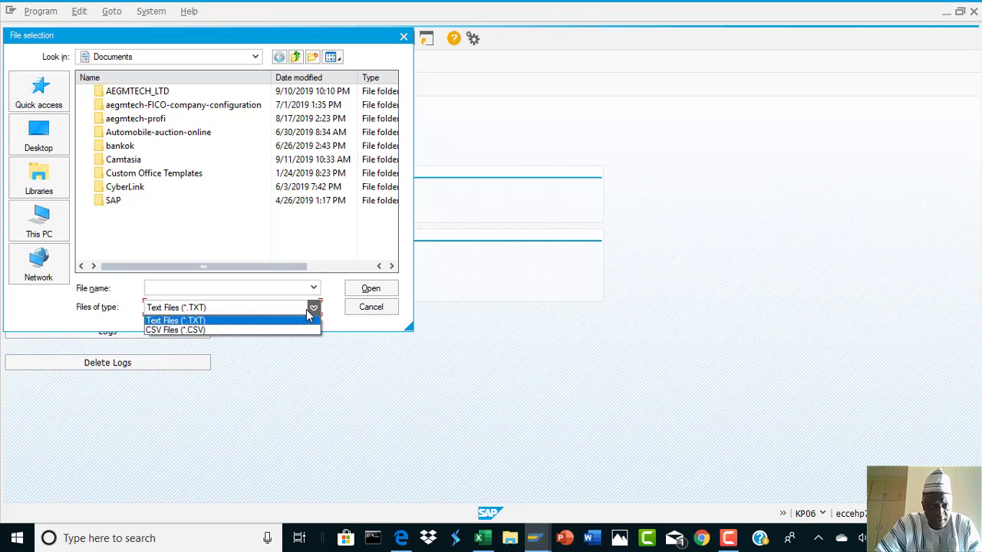
click(265, 320)
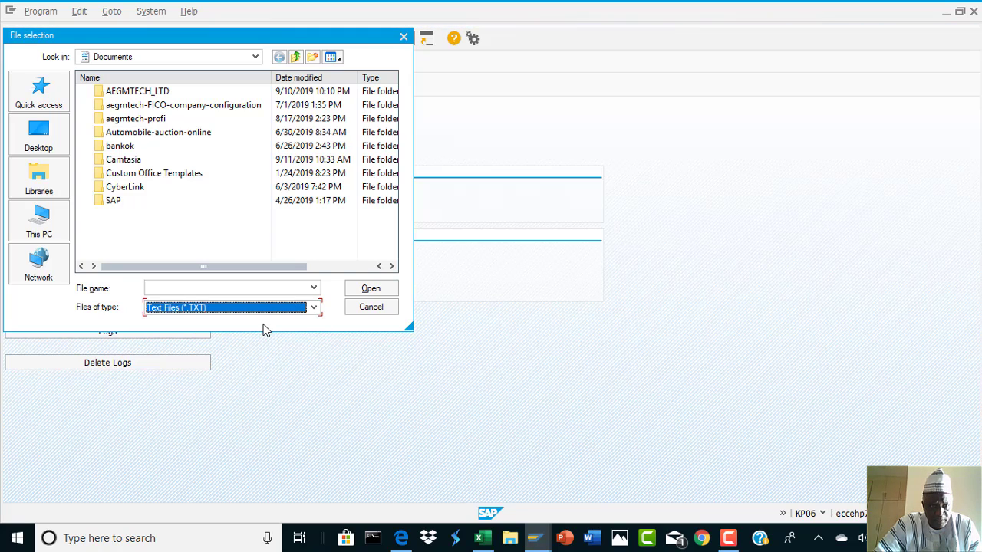
click(315, 309)
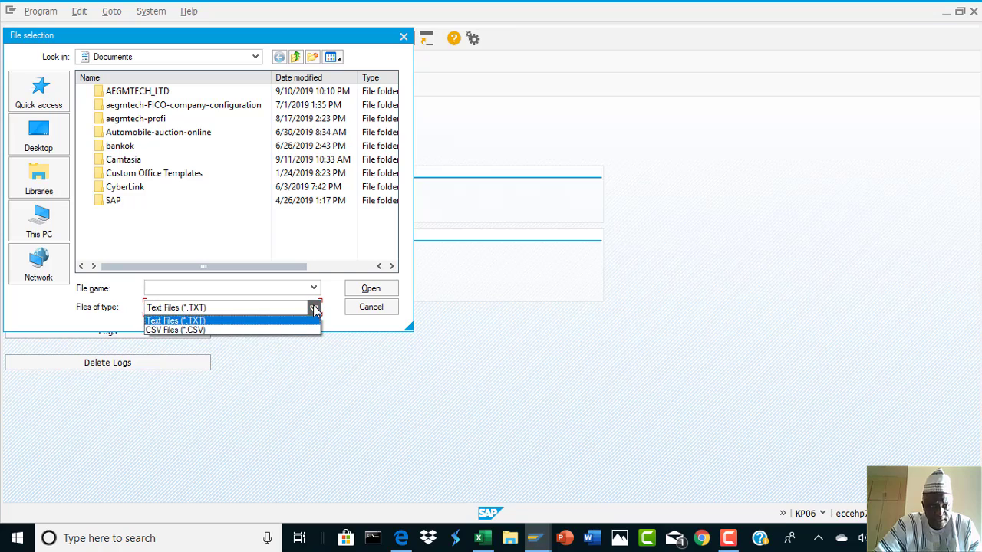
click(290, 331)
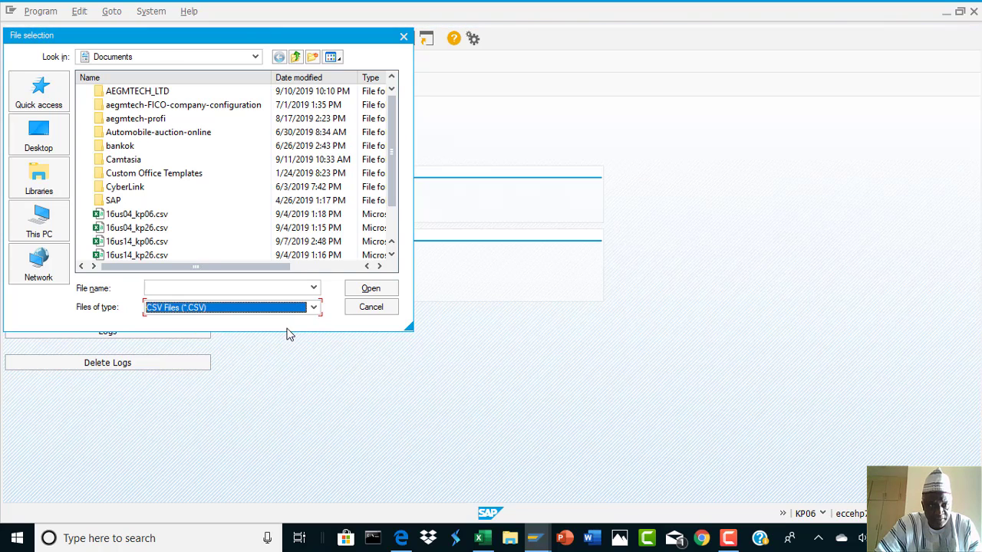
click(392, 256)
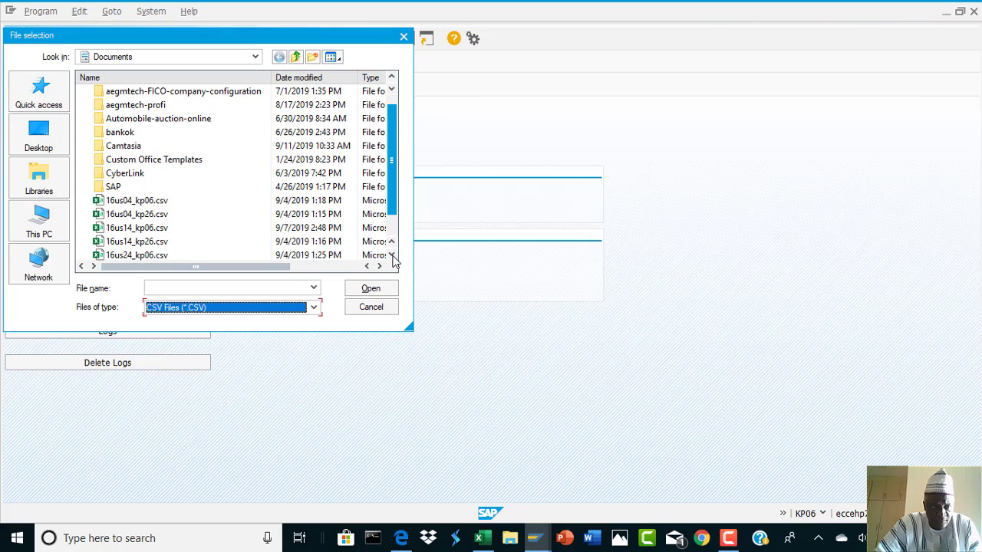
click(392, 256)
click(392, 256)
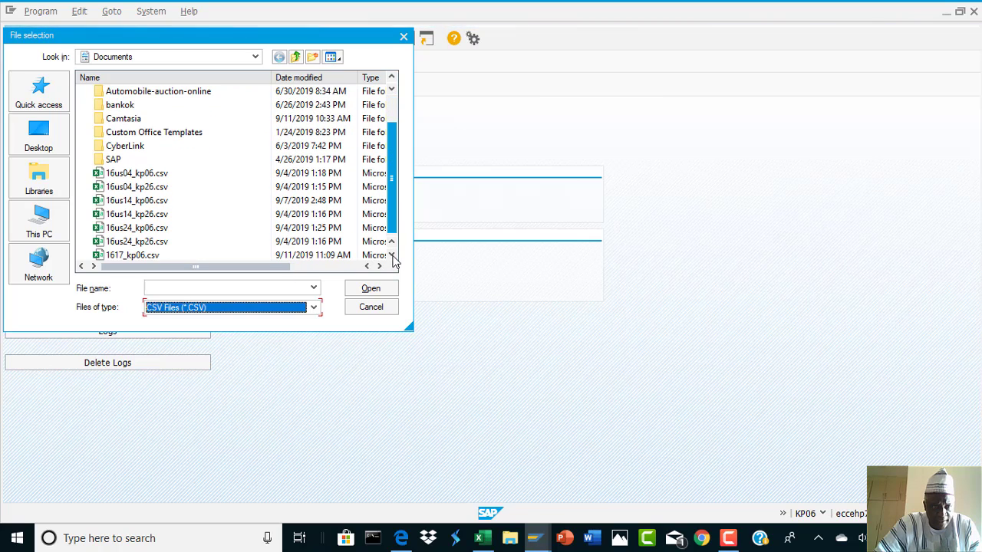
click(392, 256)
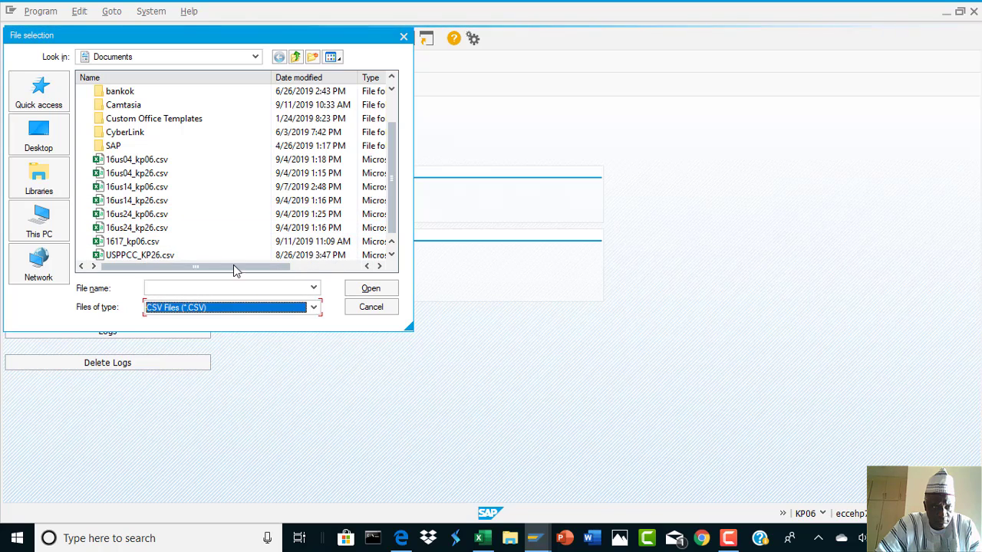
click(135, 242)
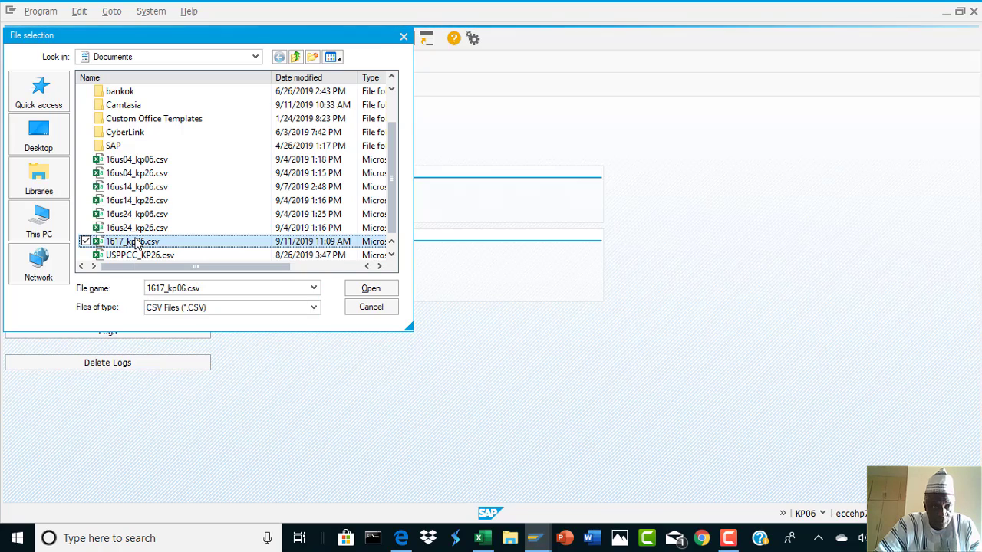
double_click(135, 242)
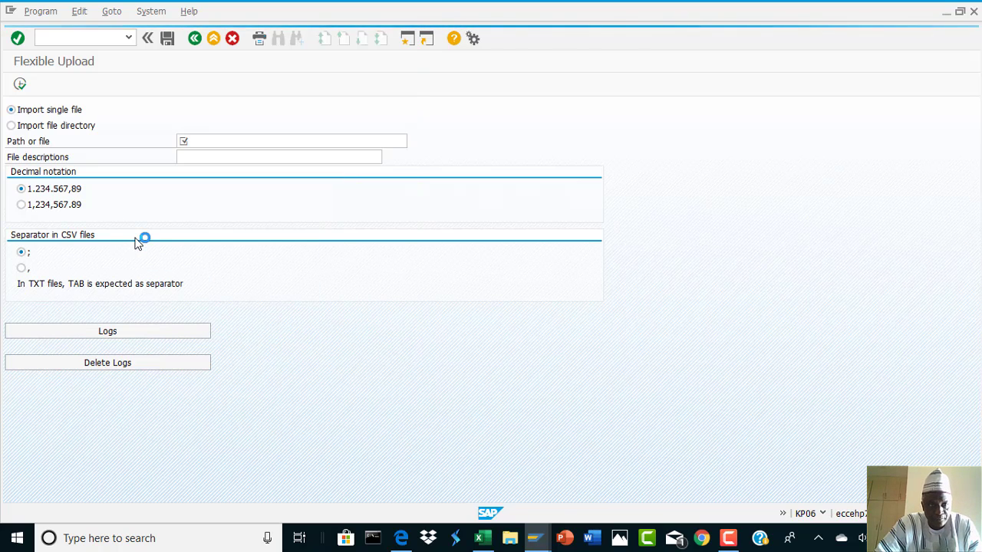
Step: Set the file description to 01_1P1_Z16ALL_001GBE000000000 and the CSV separator to a comma
click(207, 159)
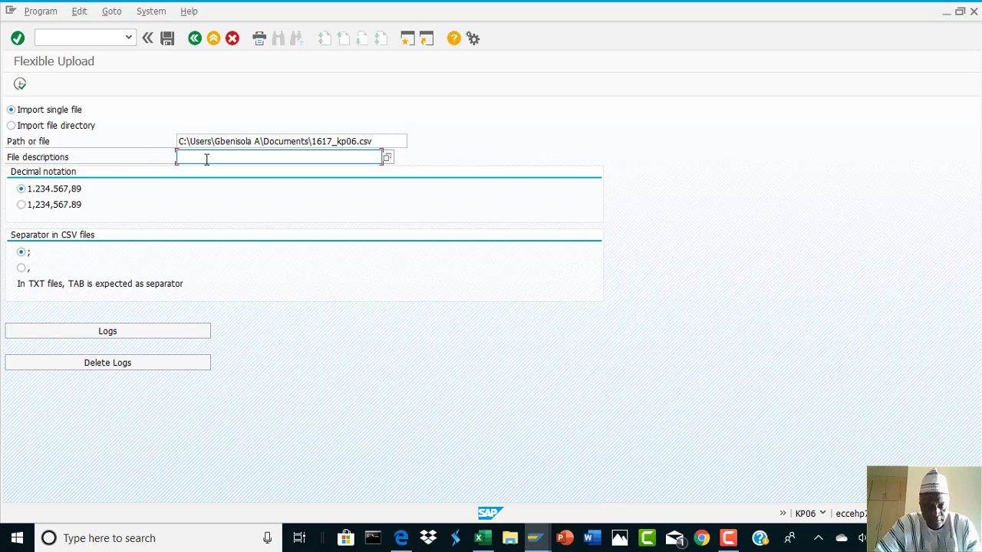
click(206, 159)
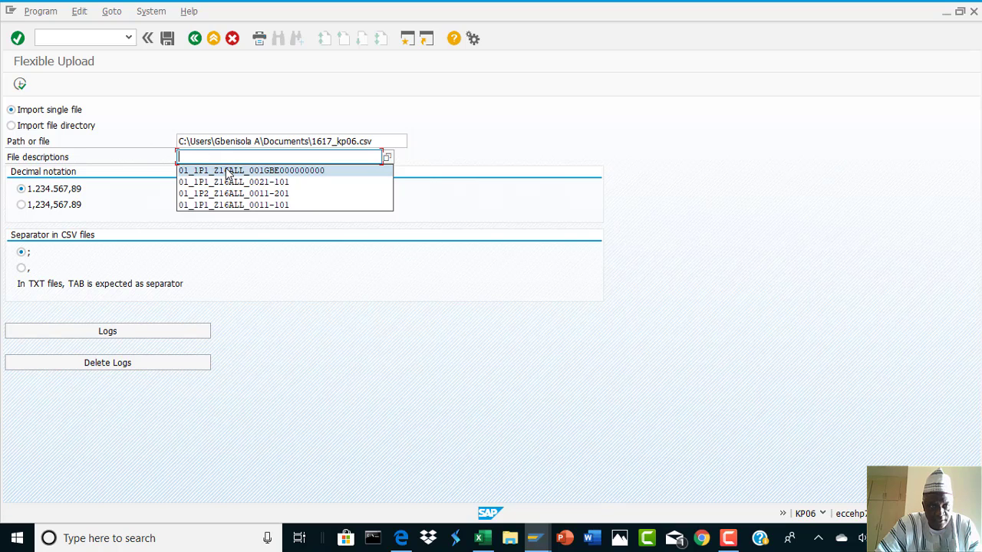
click(227, 171)
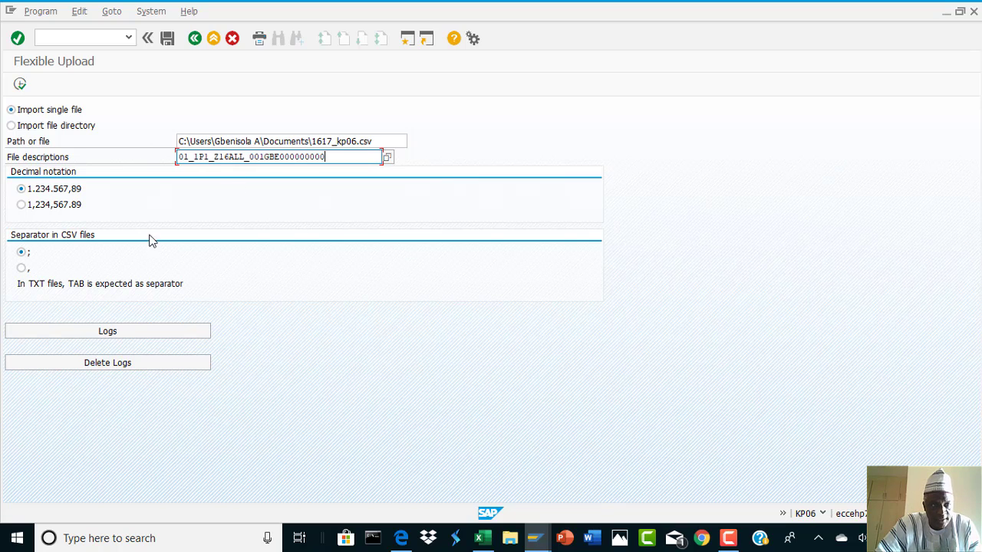
click(22, 269)
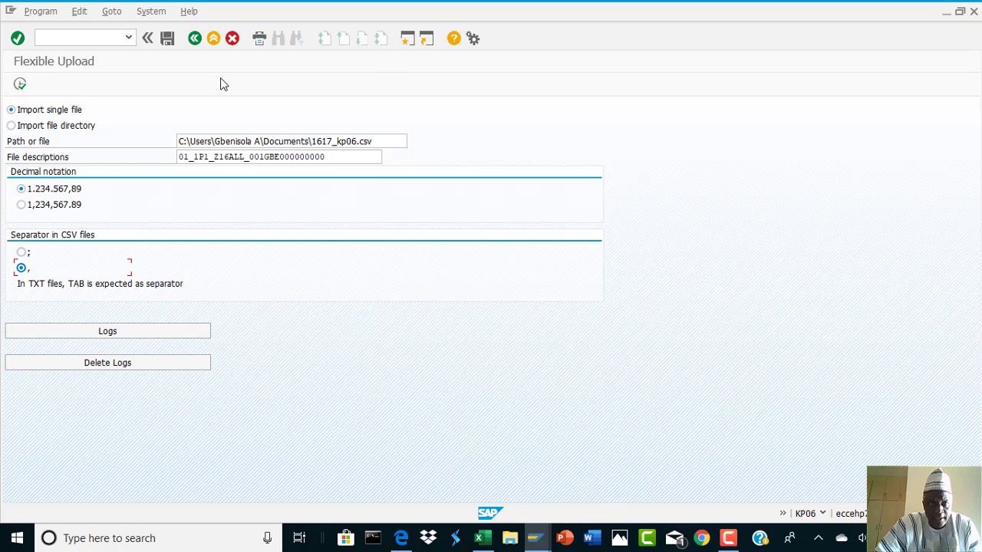
Step: Open a second session and start the S_ALR_87013611 Cost Centers: Actual/Plan/Variance report from STD-cost steps under Cost center Accounting CCA
click(408, 42)
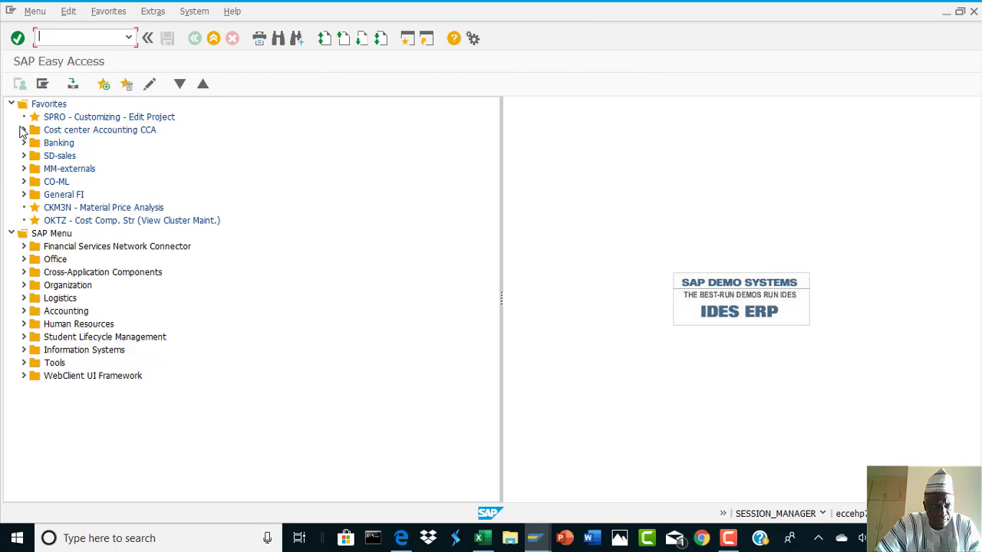
click(23, 131)
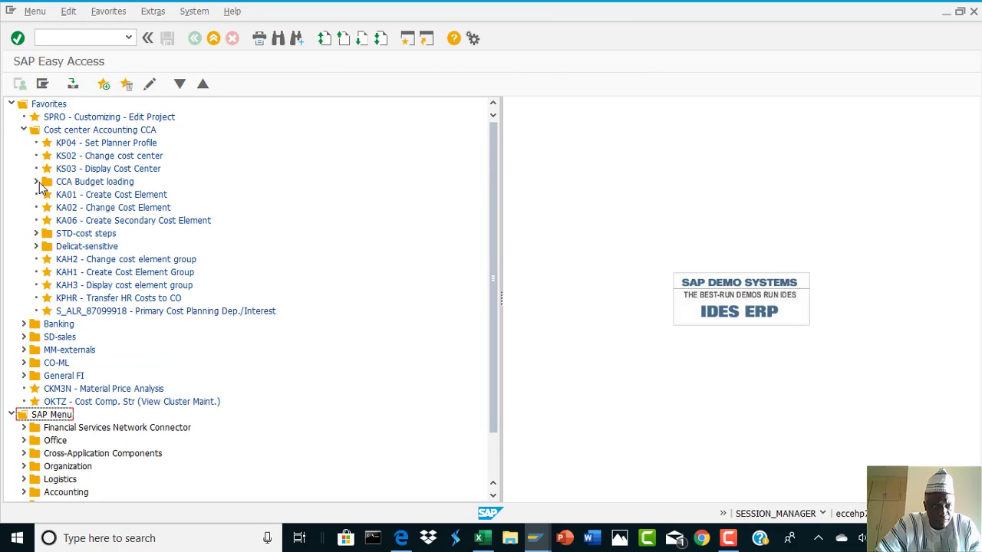
click(36, 234)
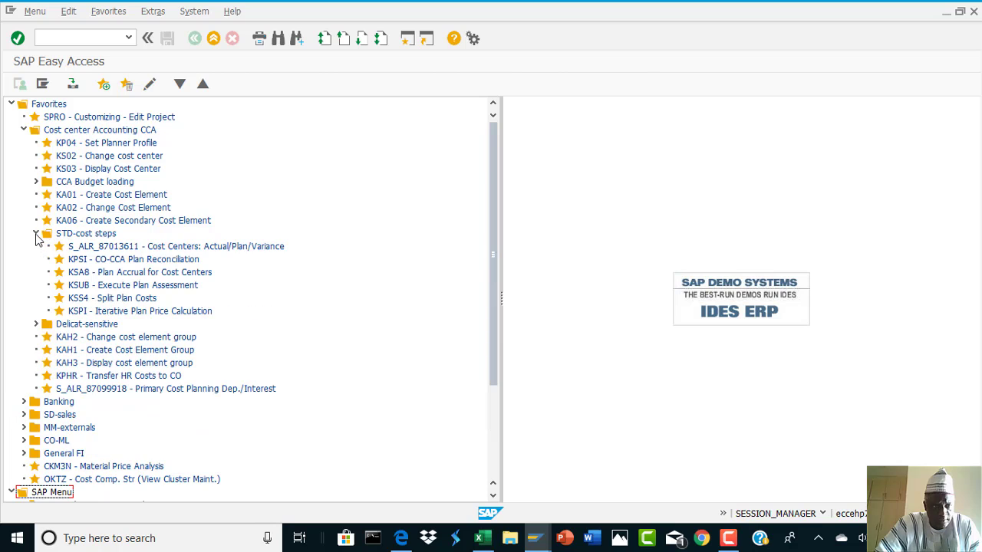
click(96, 248)
double_click(96, 248)
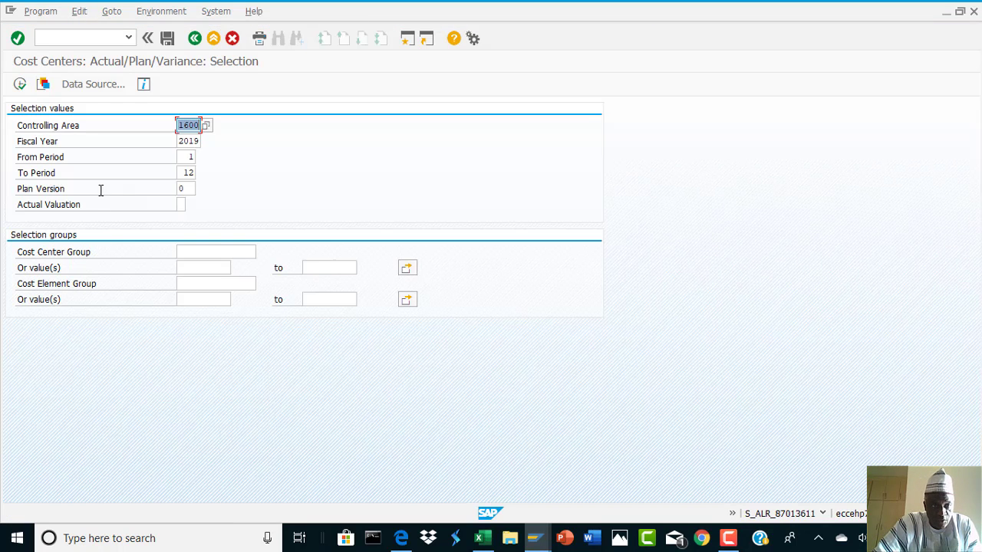
Step: Set the report's start period to 9, run it for controlling area 1600, and return to its selection screen
click(190, 156)
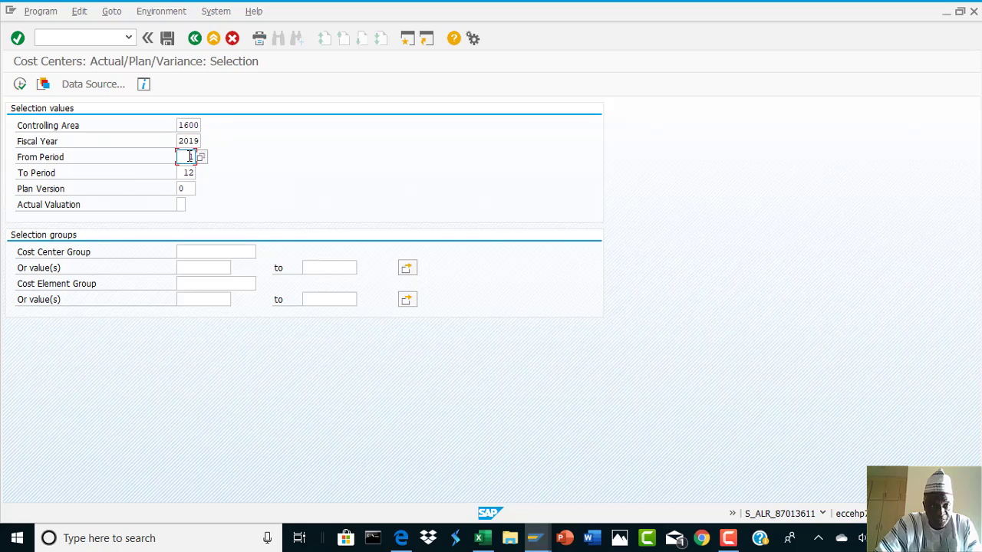
text(1)
text(9)
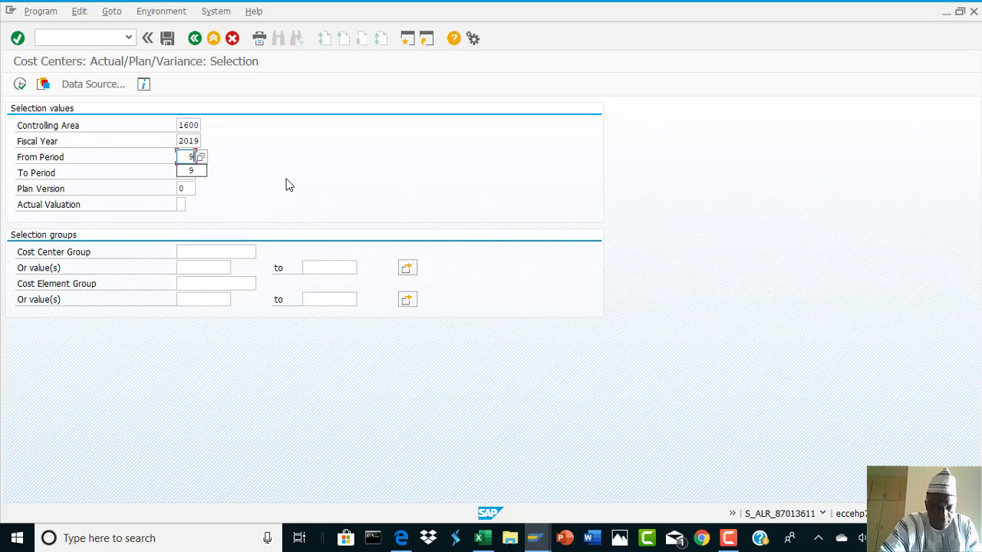
key(Tab)
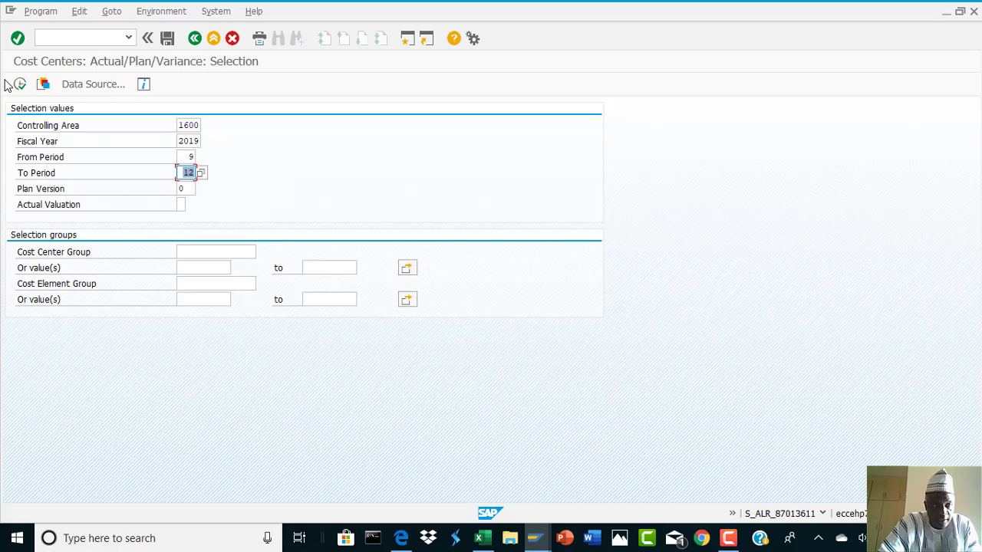
click(20, 85)
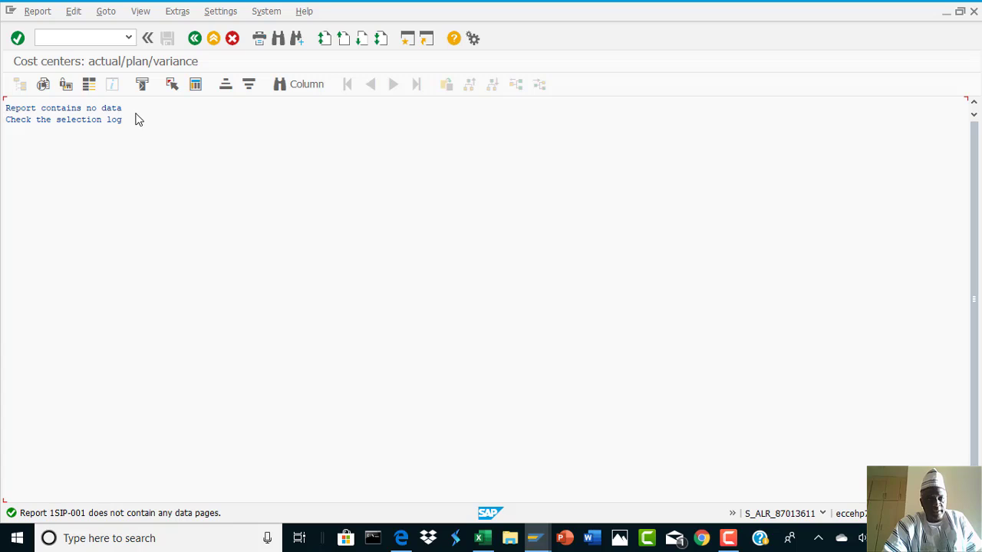
click(214, 40)
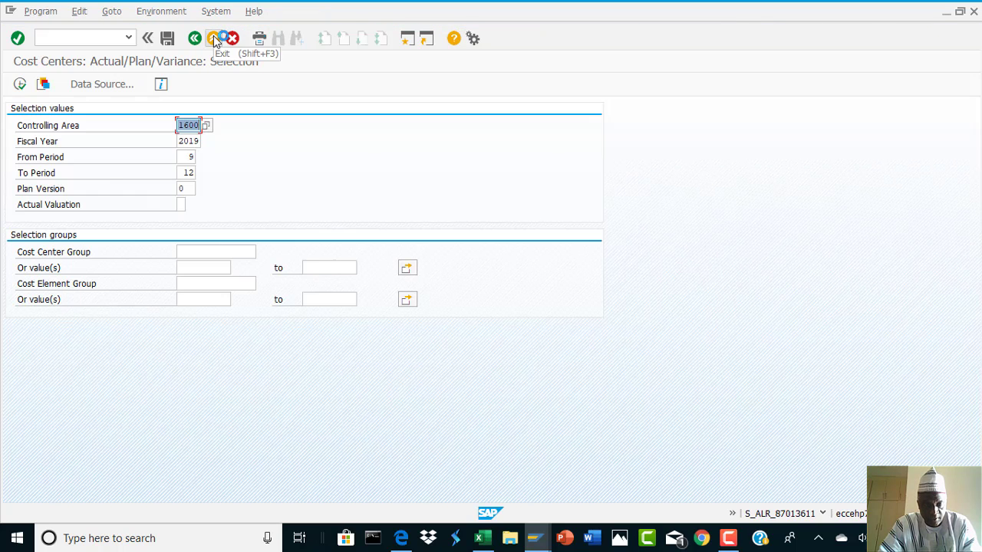
Step: Switch back to the Flexible Upload session, execute the import of 1617_kp06.csv and leave the result list
key(alt+Tab)
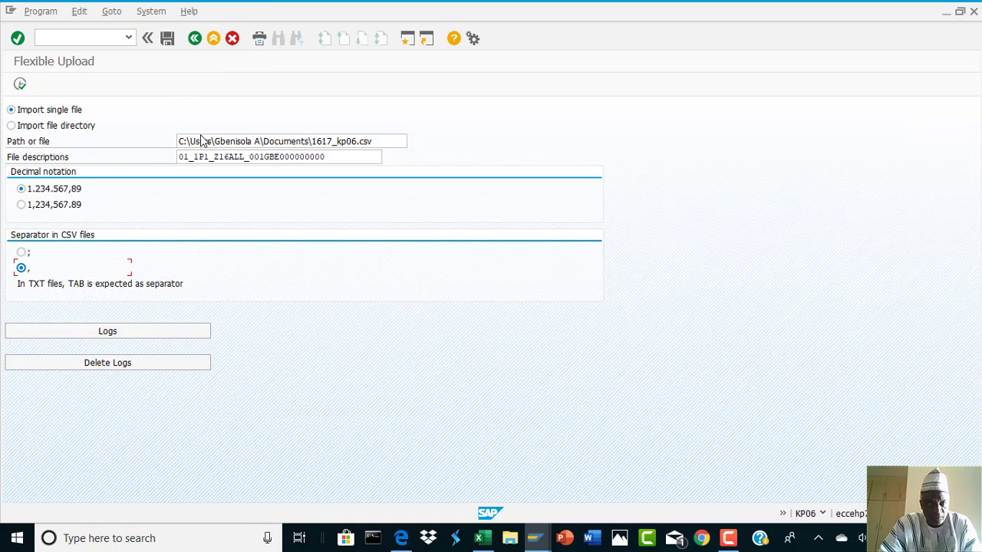
click(20, 84)
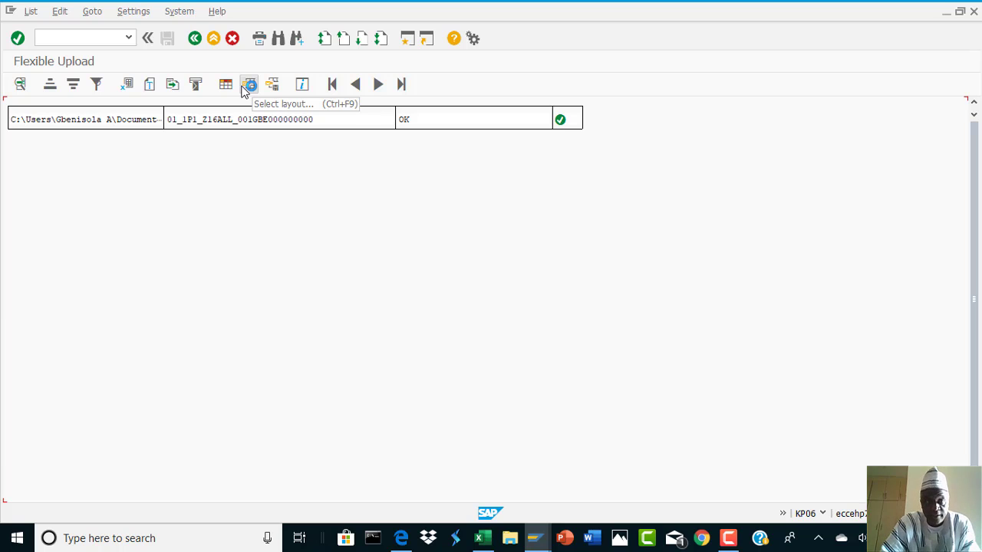
click(214, 39)
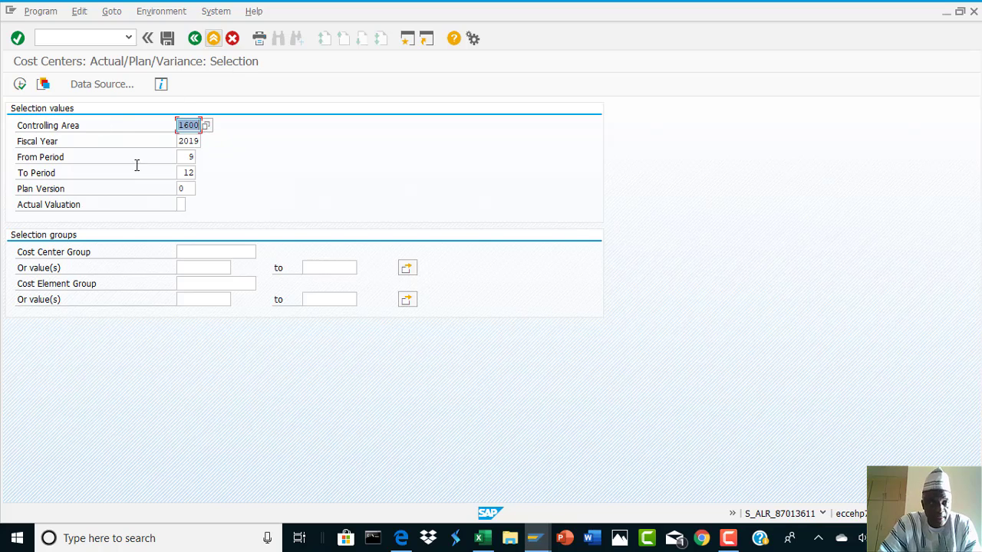
Step: Rerun the actual/plan/variance report, examine the plan costs of Administration 16US0100 and Paper-Mill 16US0400, and exit the report
click(21, 84)
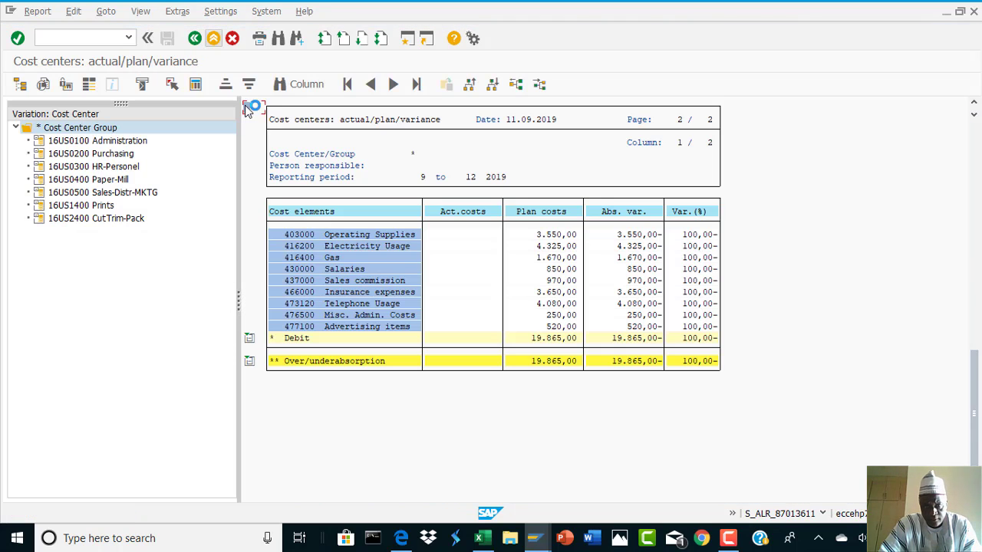
click(72, 144)
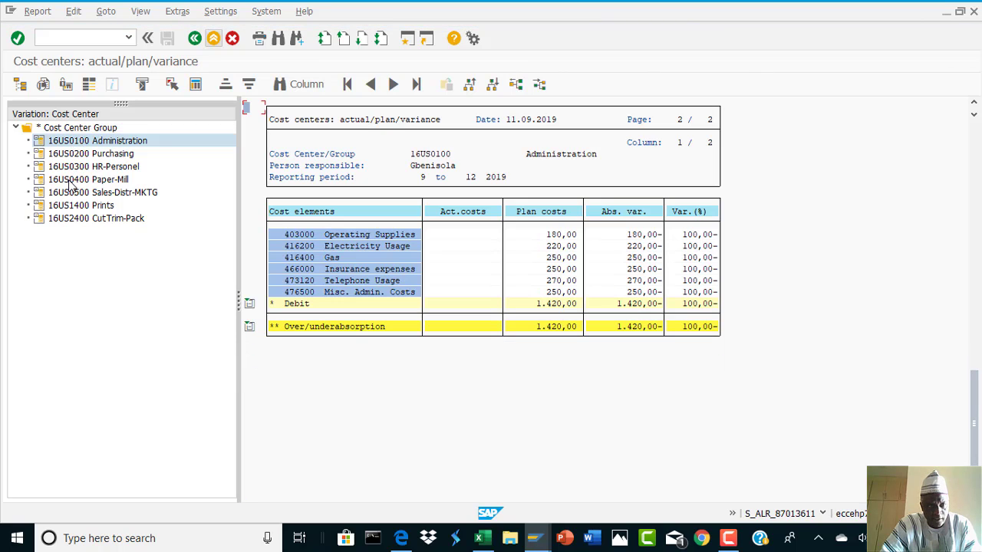
click(71, 179)
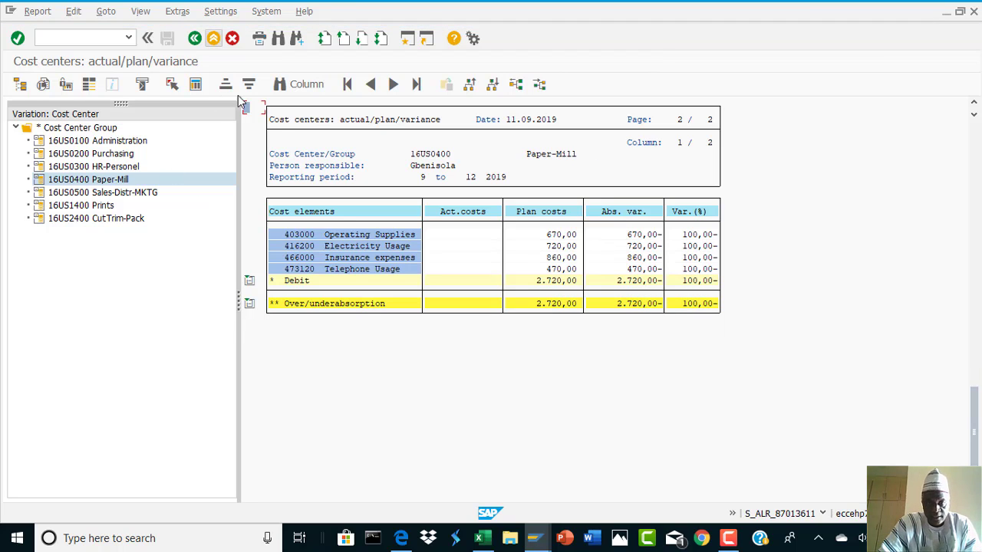
click(194, 40)
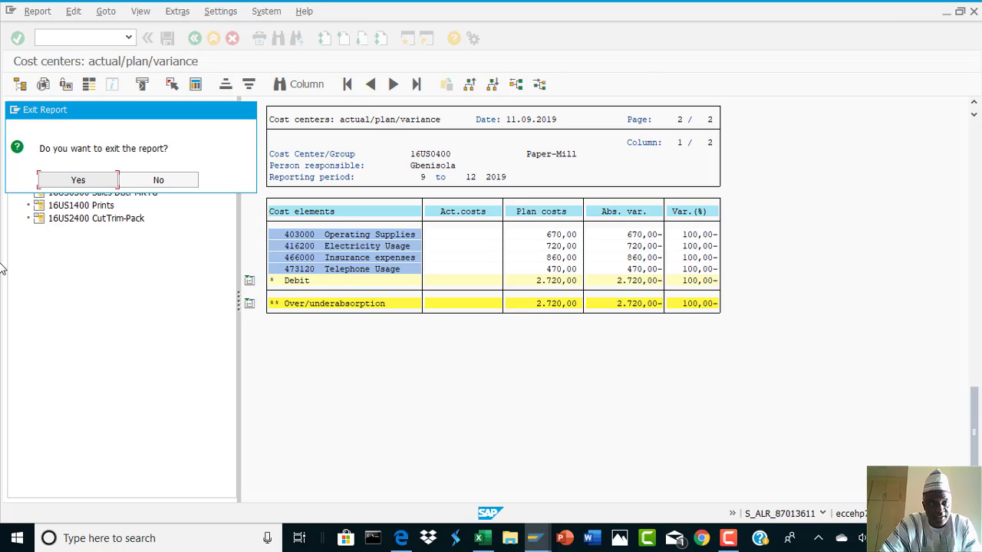
click(76, 182)
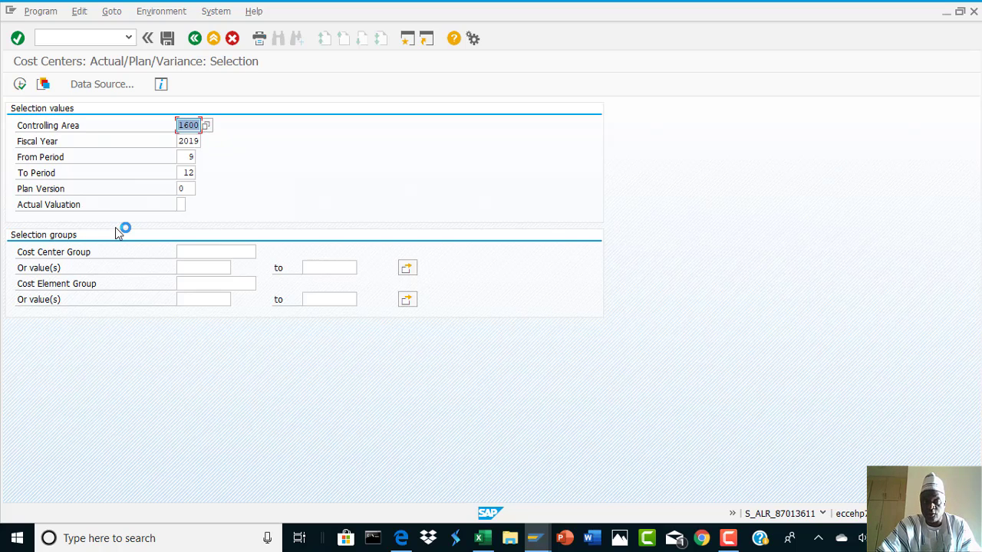
Step: Leave the report selection, the Flexible Upload and the KP06 planning screen to return to SAP Easy Access
click(195, 39)
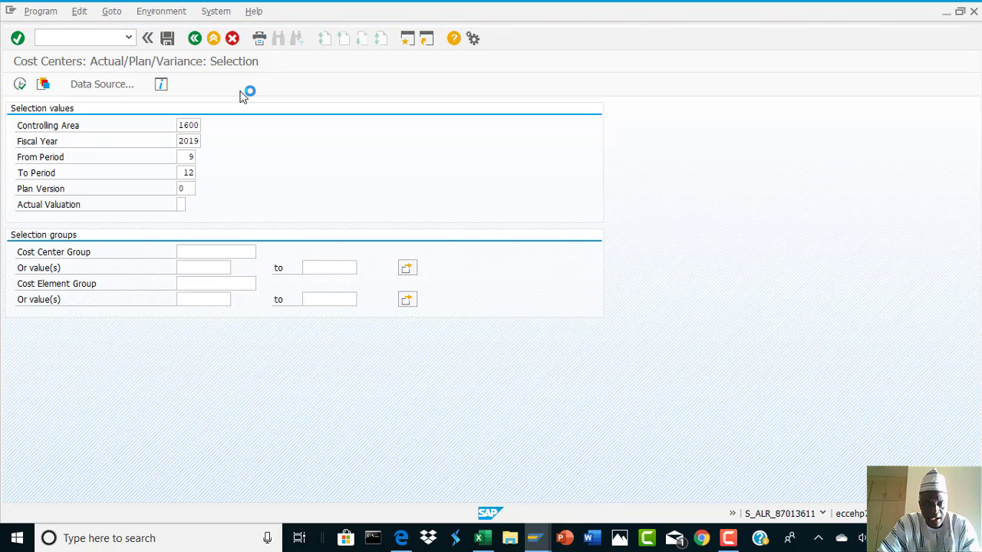
click(195, 39)
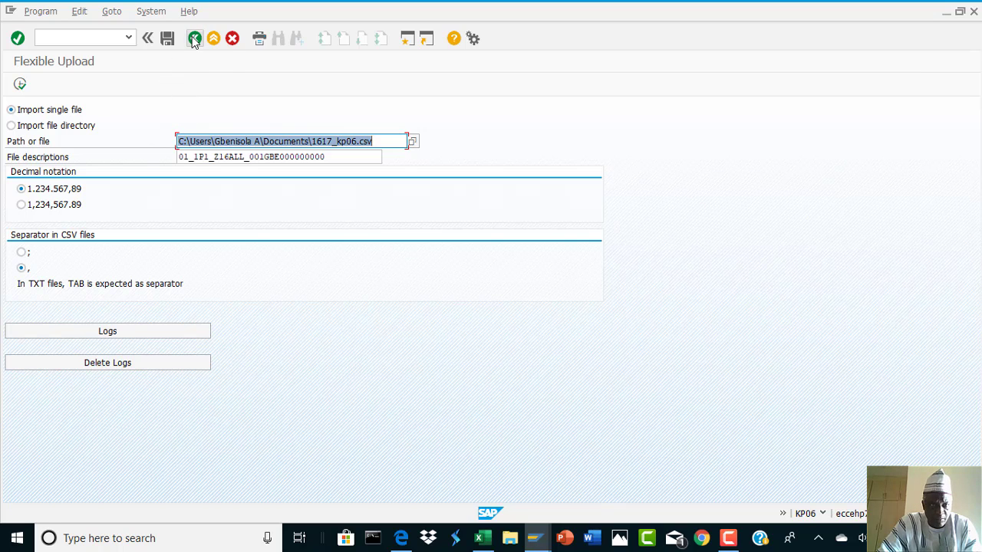
click(195, 39)
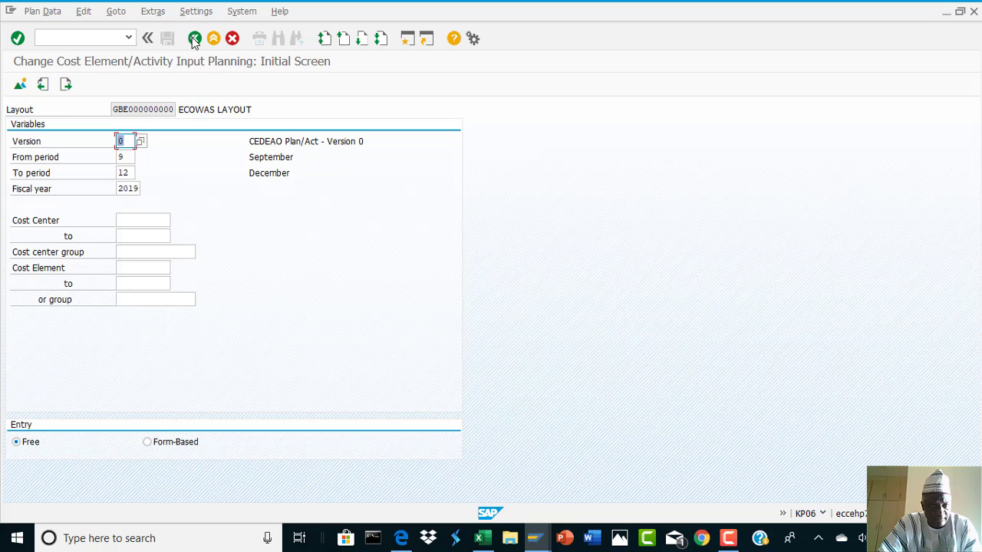
click(194, 40)
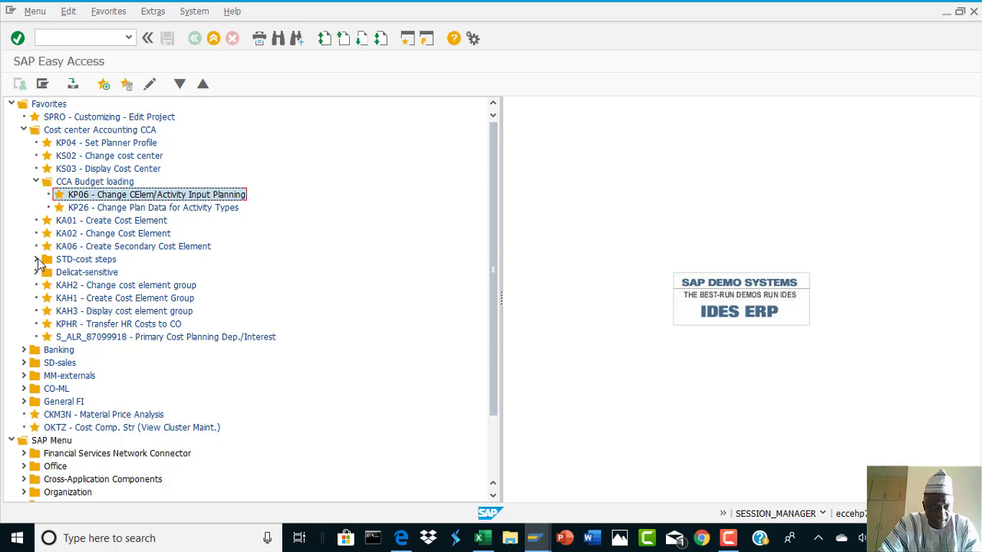
Step: Open KSUB - Execute Plan Assessment from the STD-cost steps favorites
click(37, 260)
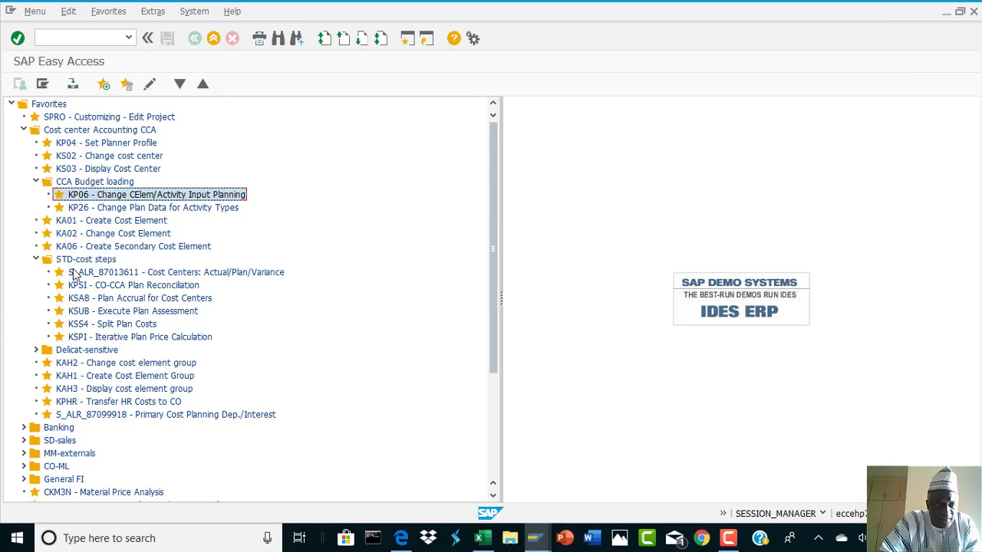
click(80, 315)
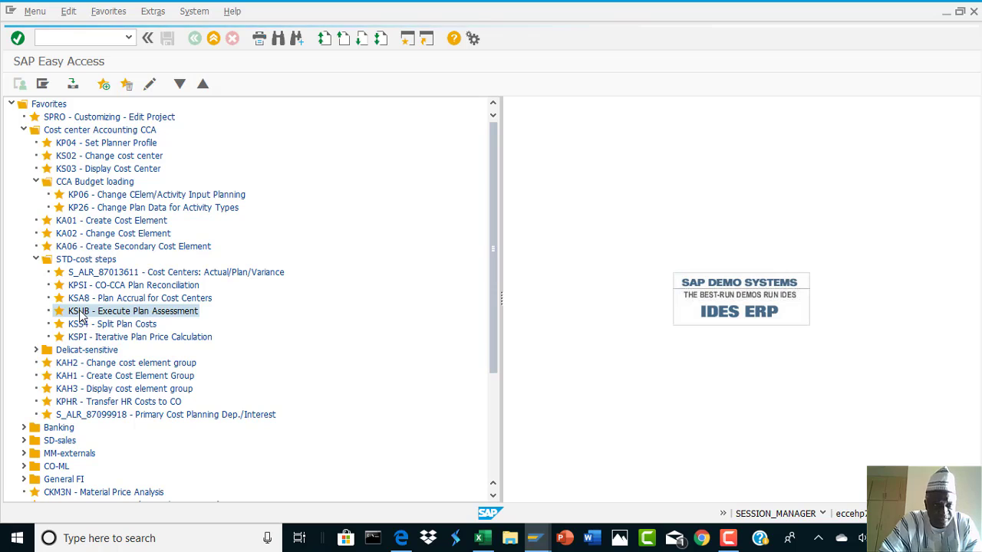
double_click(80, 314)
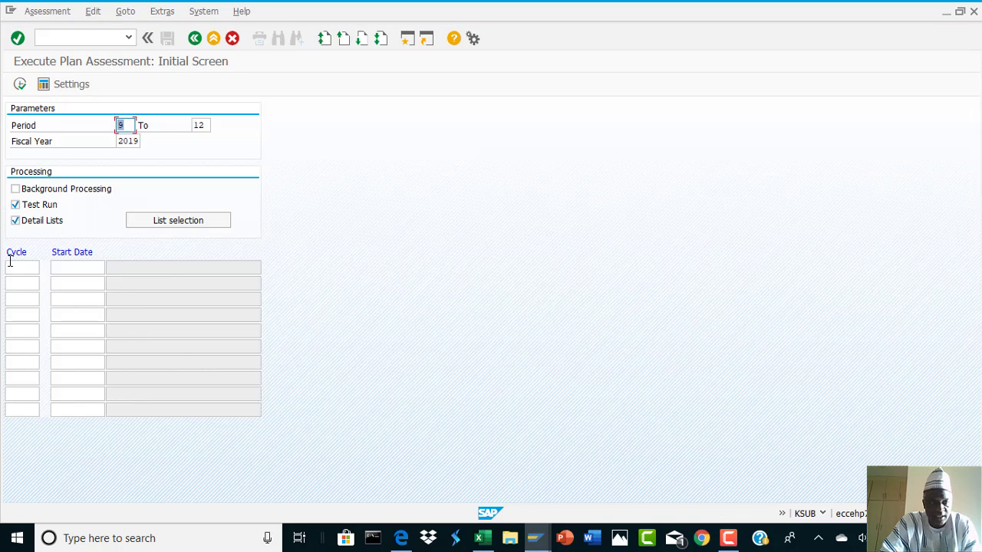
Step: Choose cycle PUS019 with start date 01.01.2019, turn off the test run and execute the plan assessment for periods 9 to 12 of 2019
click(32, 267)
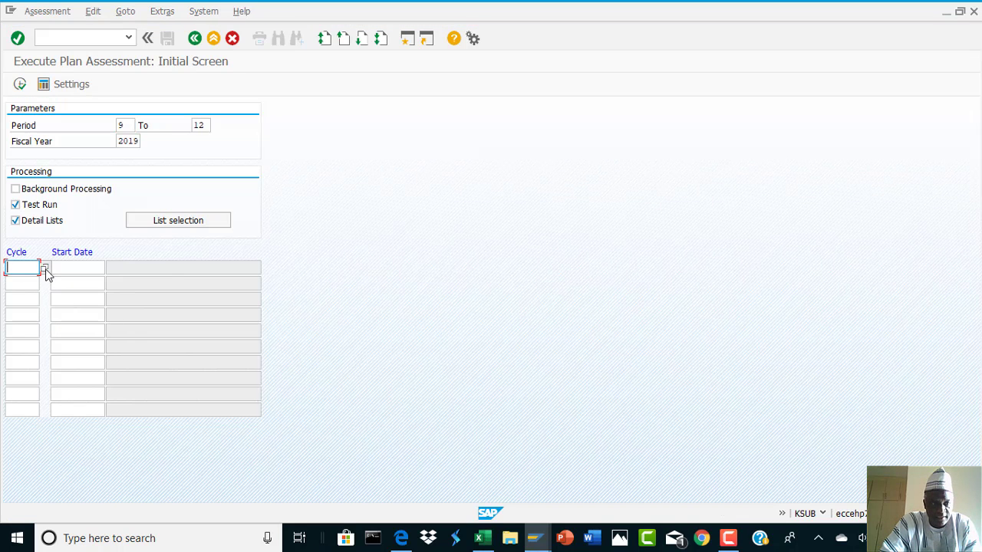
click(45, 268)
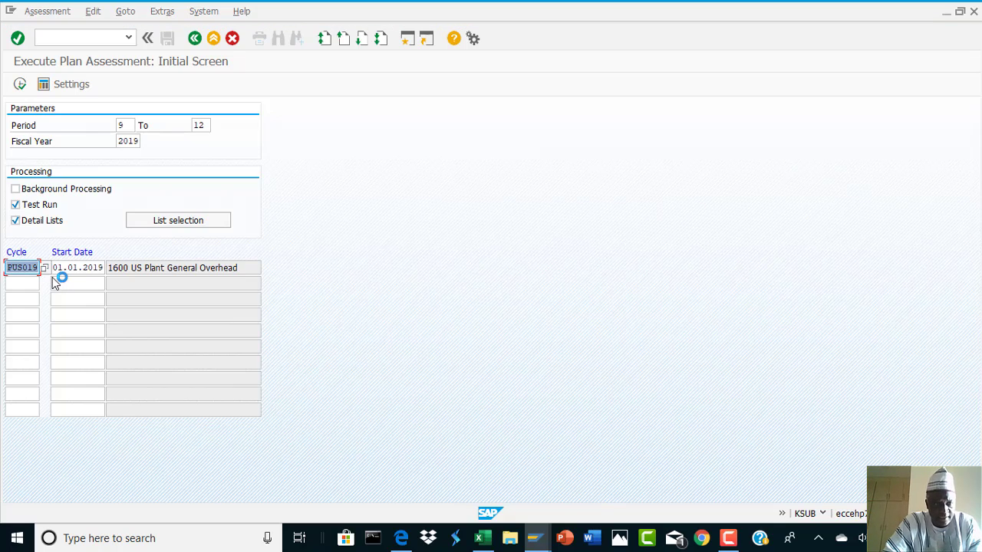
click(37, 270)
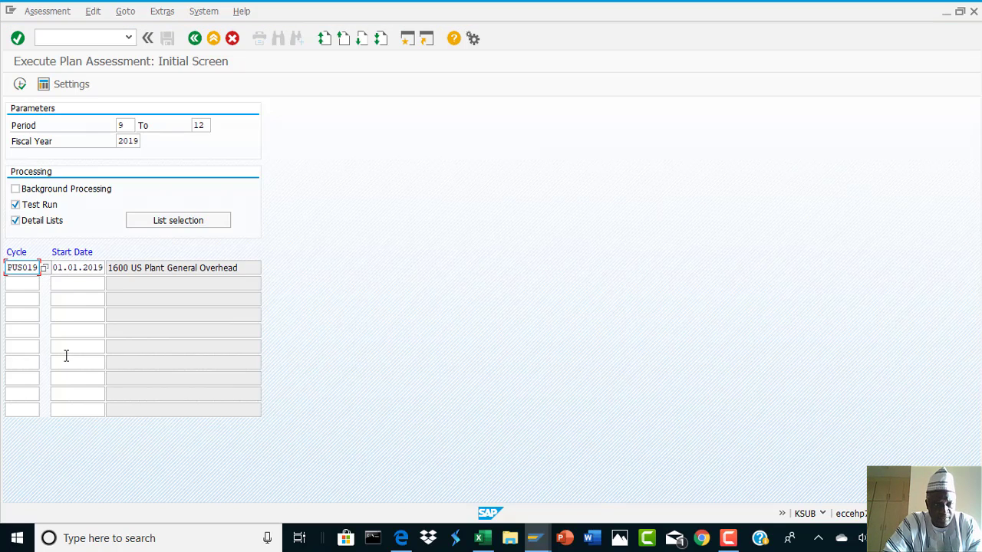
click(16, 205)
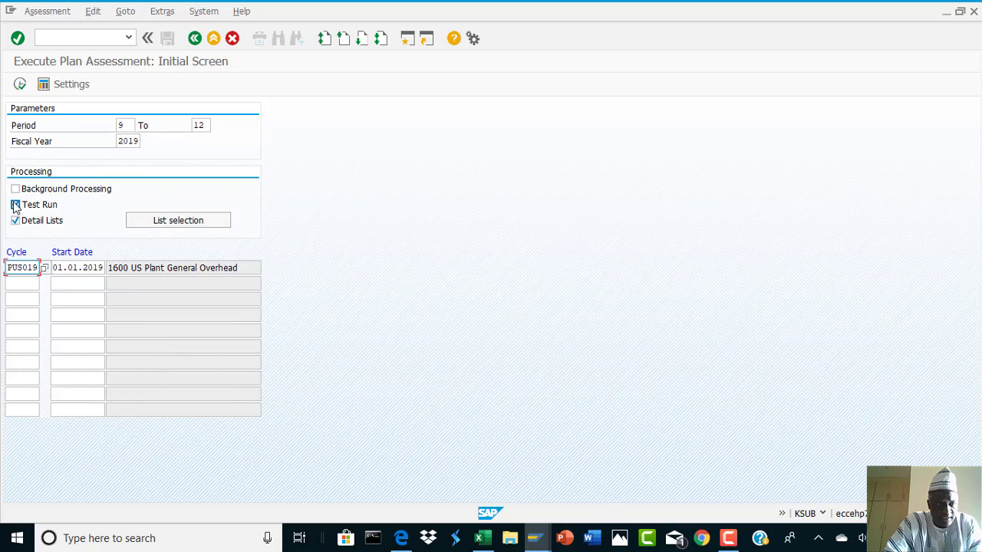
click(15, 205)
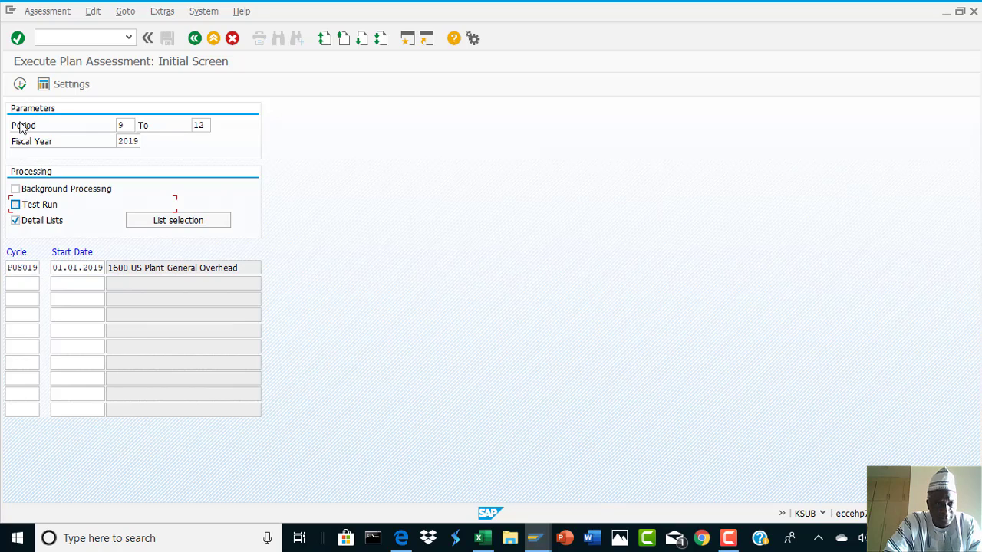
click(20, 84)
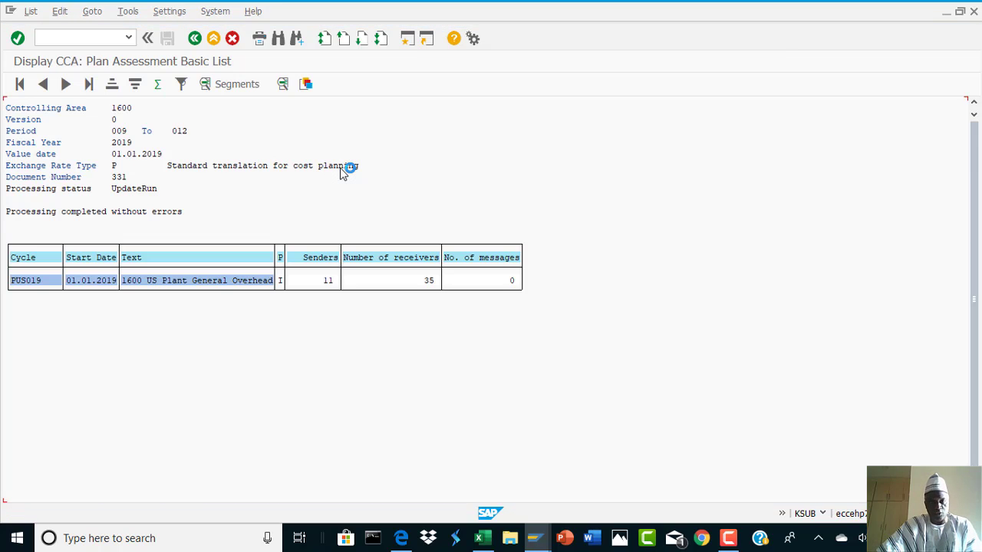
Step: Leave the assessment results and run the Cost Centers: Actual/Plan/Variance report from the STD-cost steps favorites for periods 9 to 12 of 2019
click(194, 39)
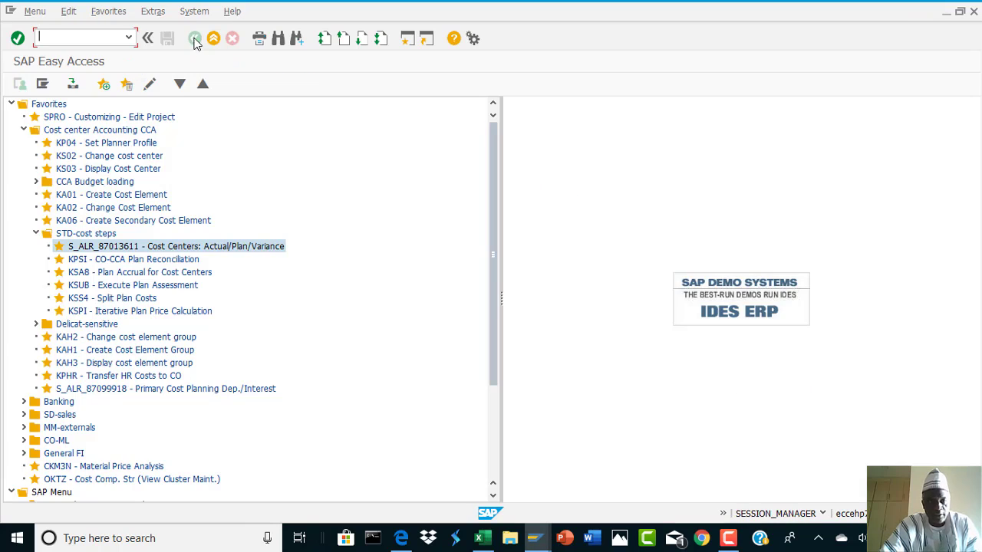
double_click(100, 246)
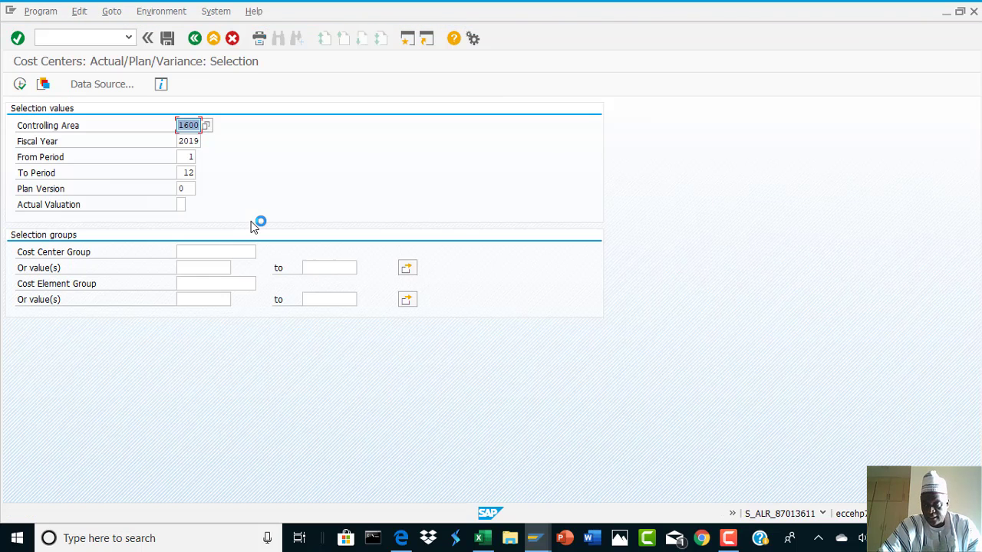
click(189, 156)
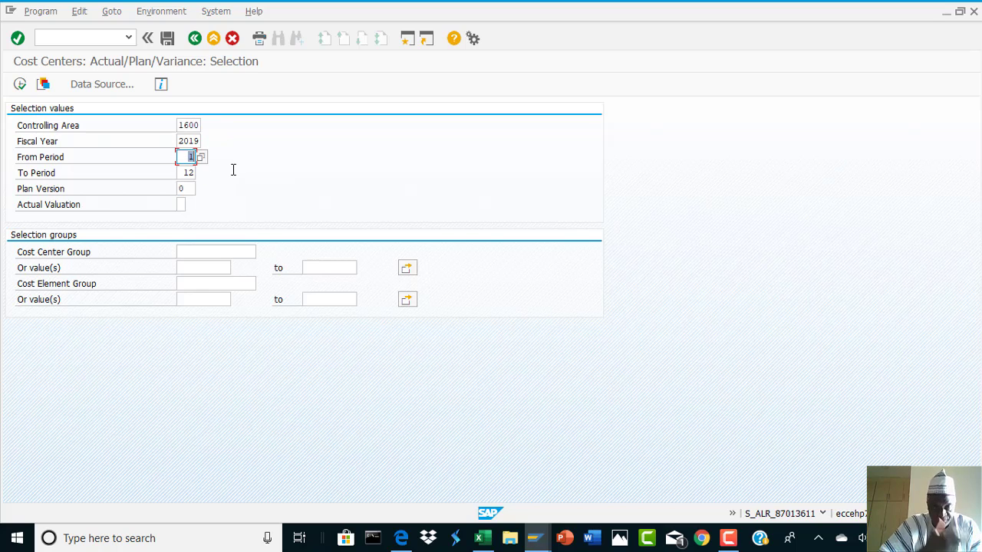
text(9)
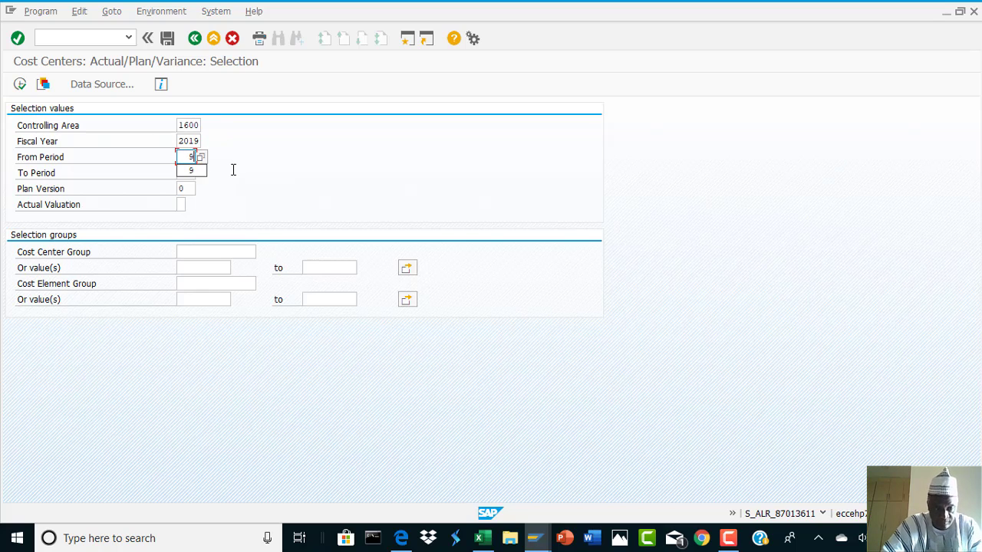
key(Tab)
key(Tab)
key(Tab)
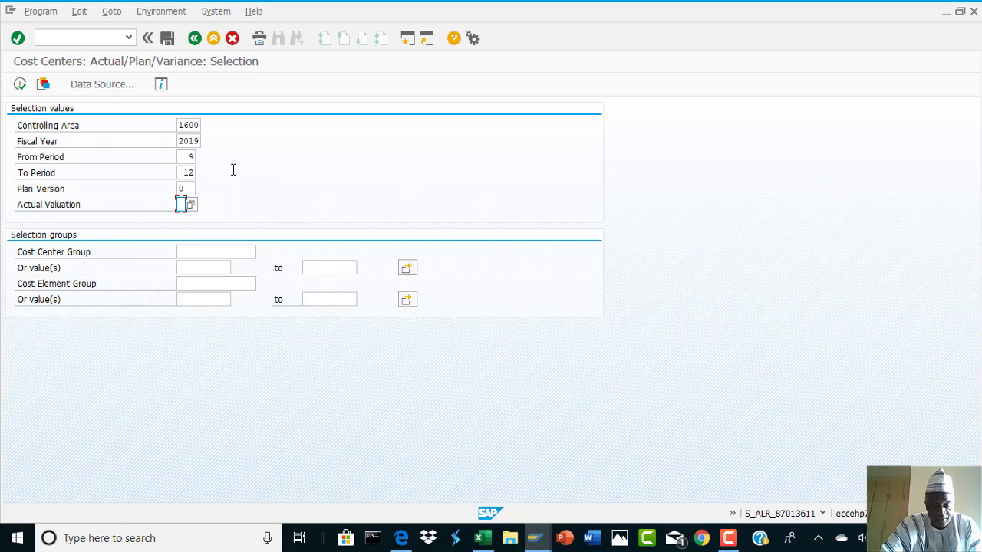
click(20, 84)
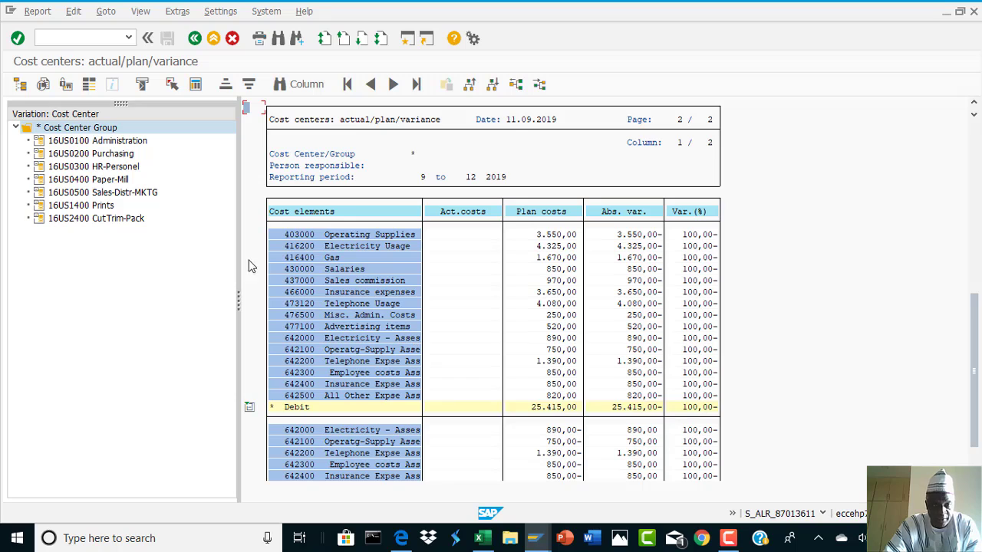
Step: Examine the plan costs and assessment postings of Administration 16US0100, Purchasing 16US0200, HR-Personel 16US0300 and Paper-Mill 16US0400 in the variance report
click(69, 143)
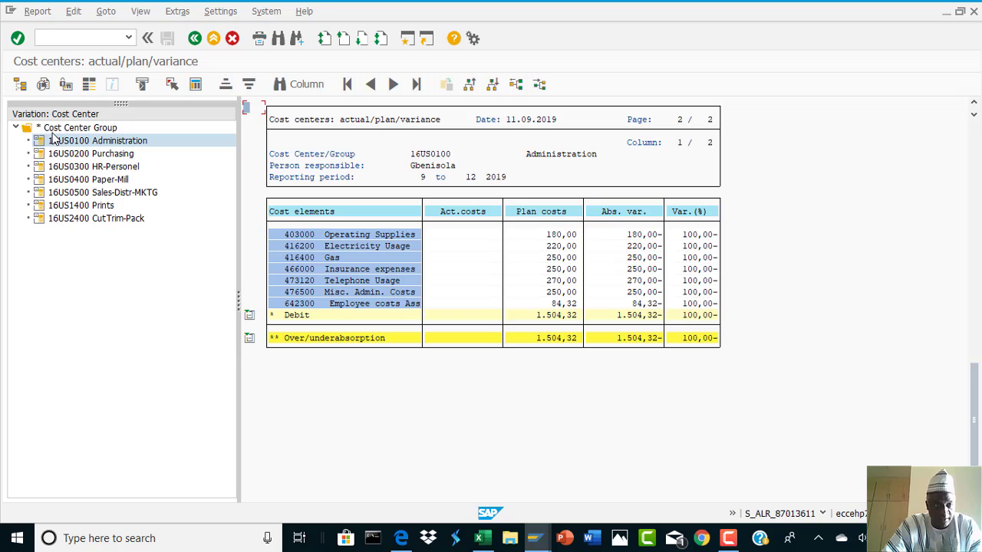
click(74, 154)
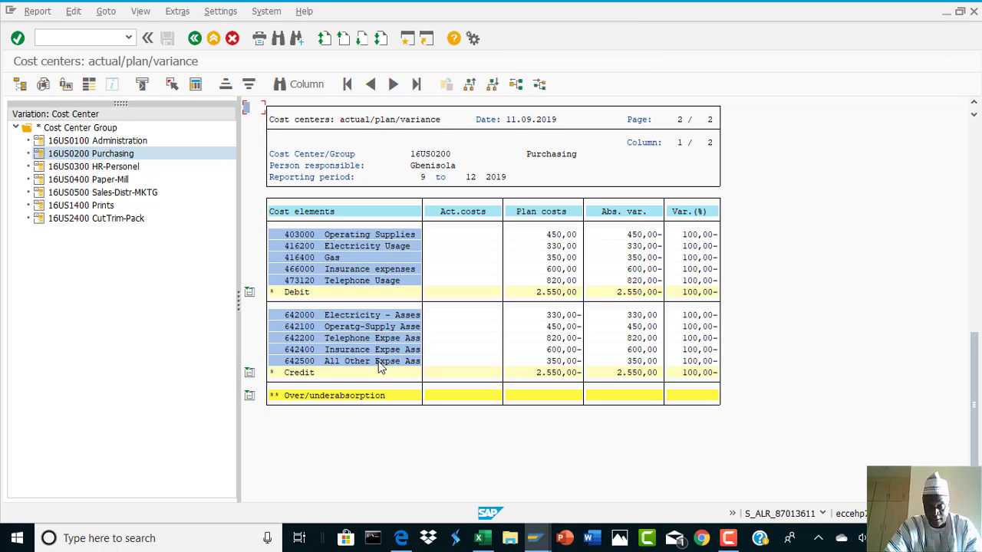
click(75, 170)
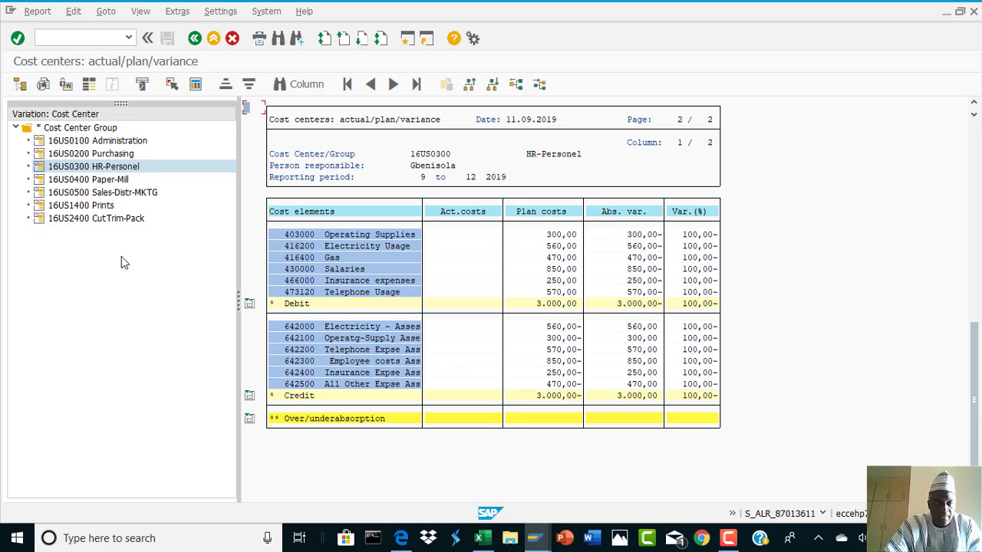
click(70, 179)
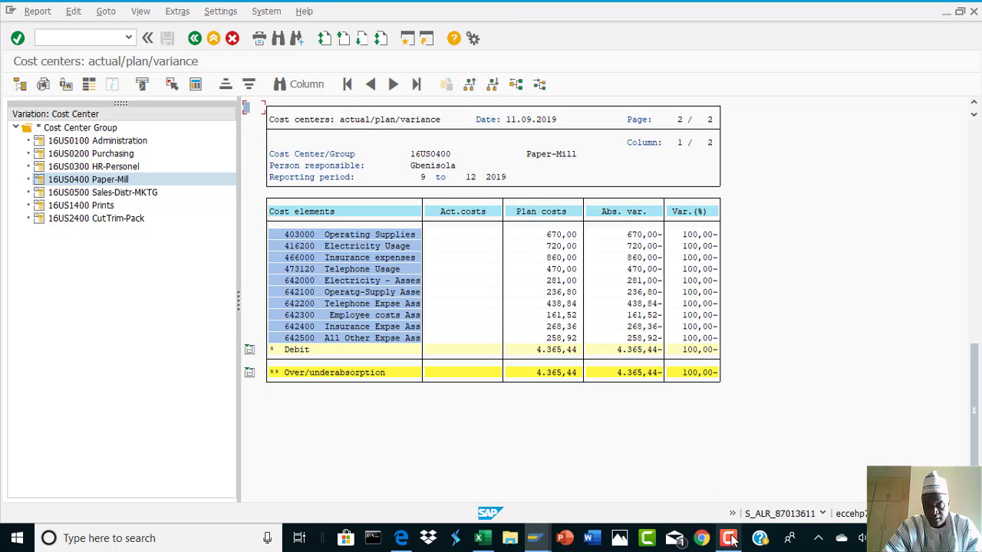
mouse_move(730, 540)
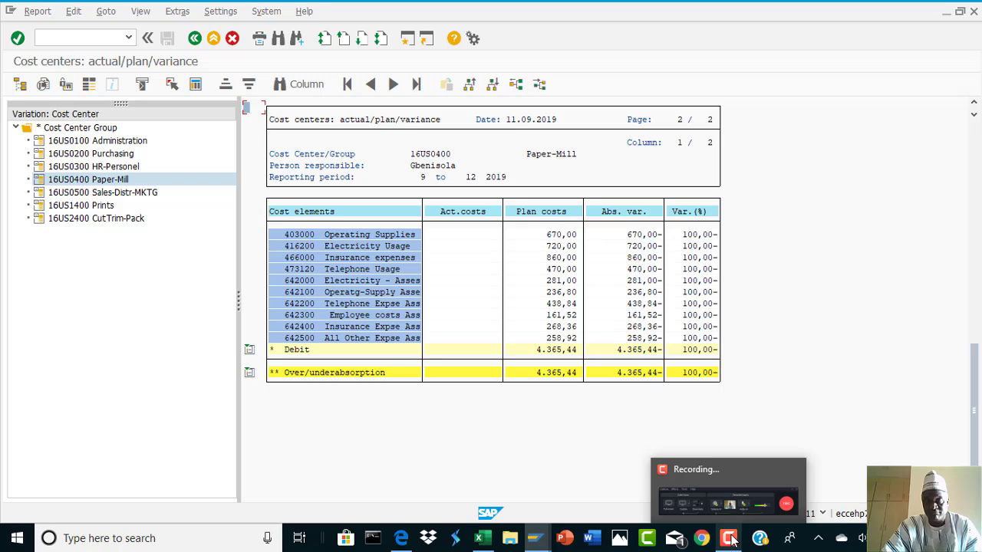
click(736, 481)
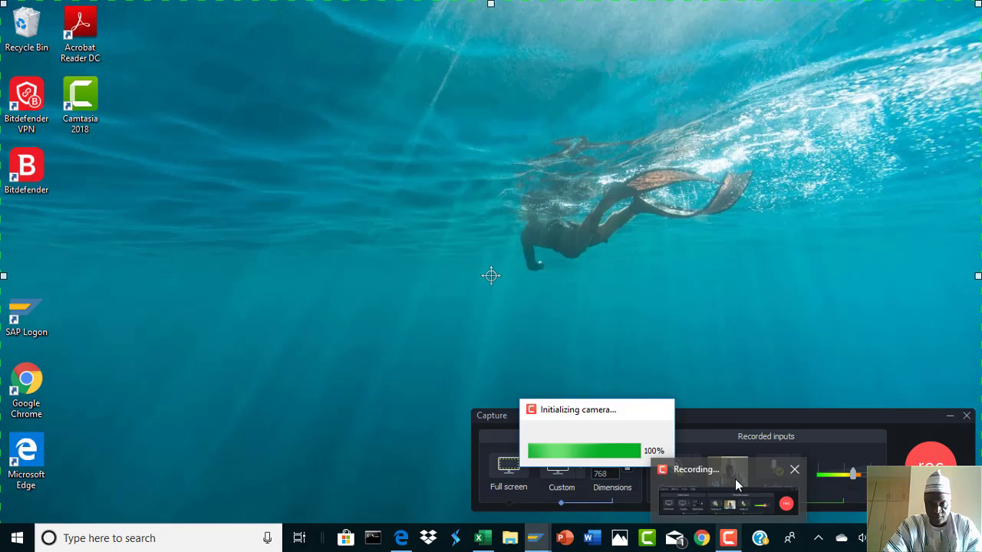